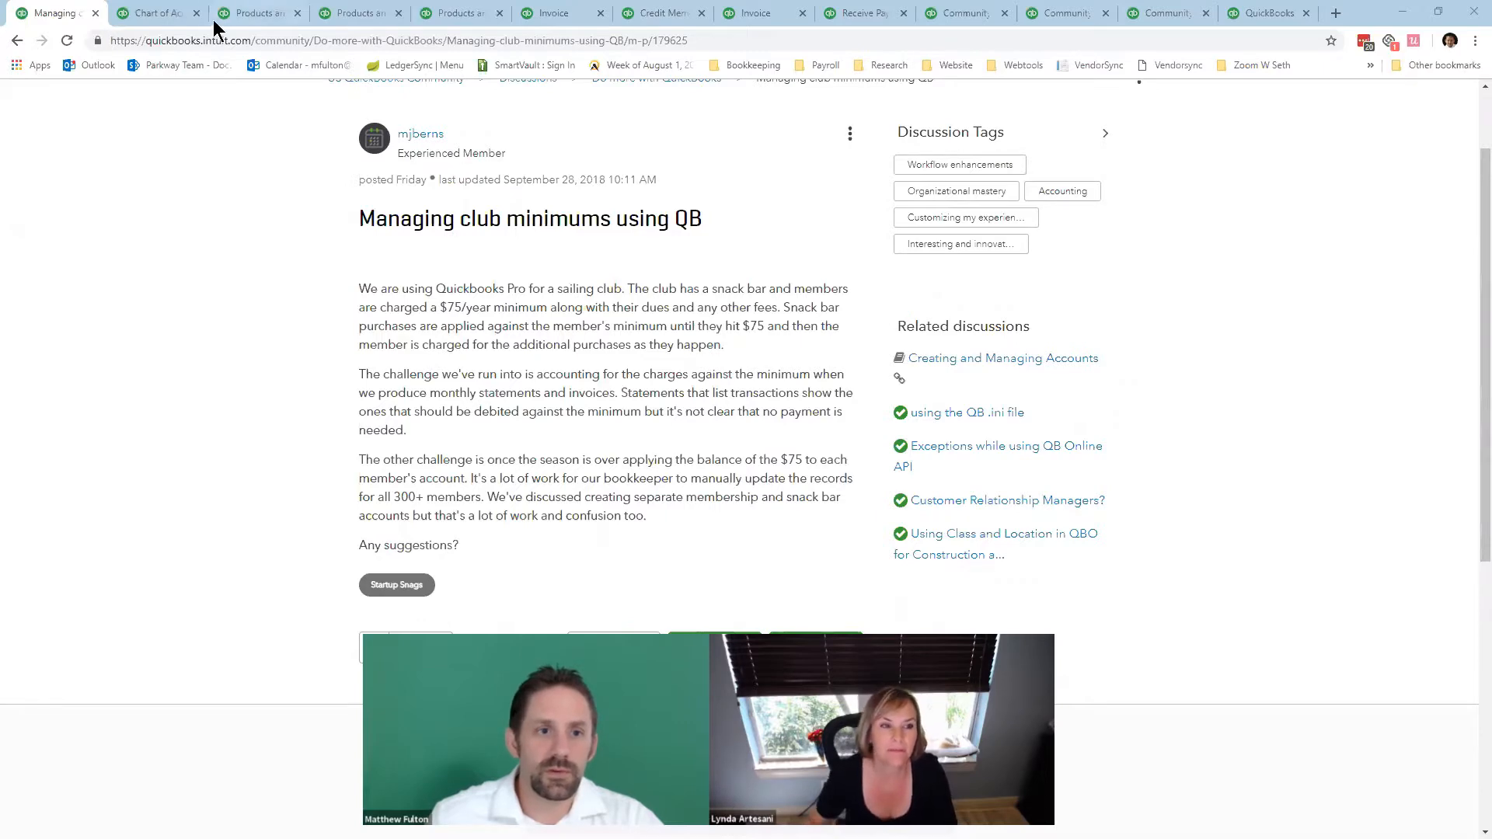
Review the setup of the Prepaid Income account and the Food Minimum, Food Minimum Applied and Food Purchase service items.
{"action": "left_click", "coordinate": [142, 22]}
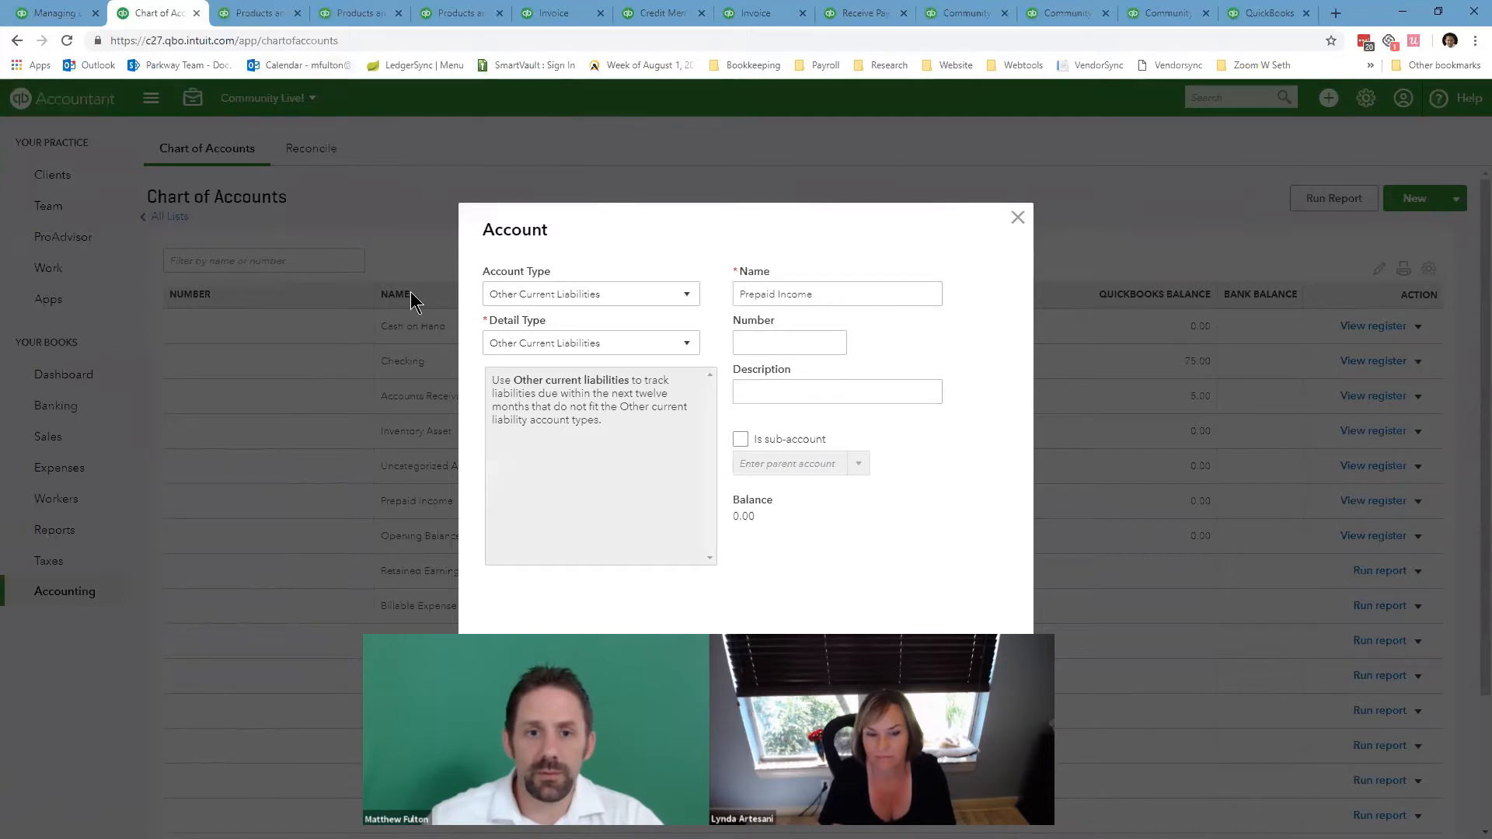
{"action": "left_click", "coordinate": [263, 24]}
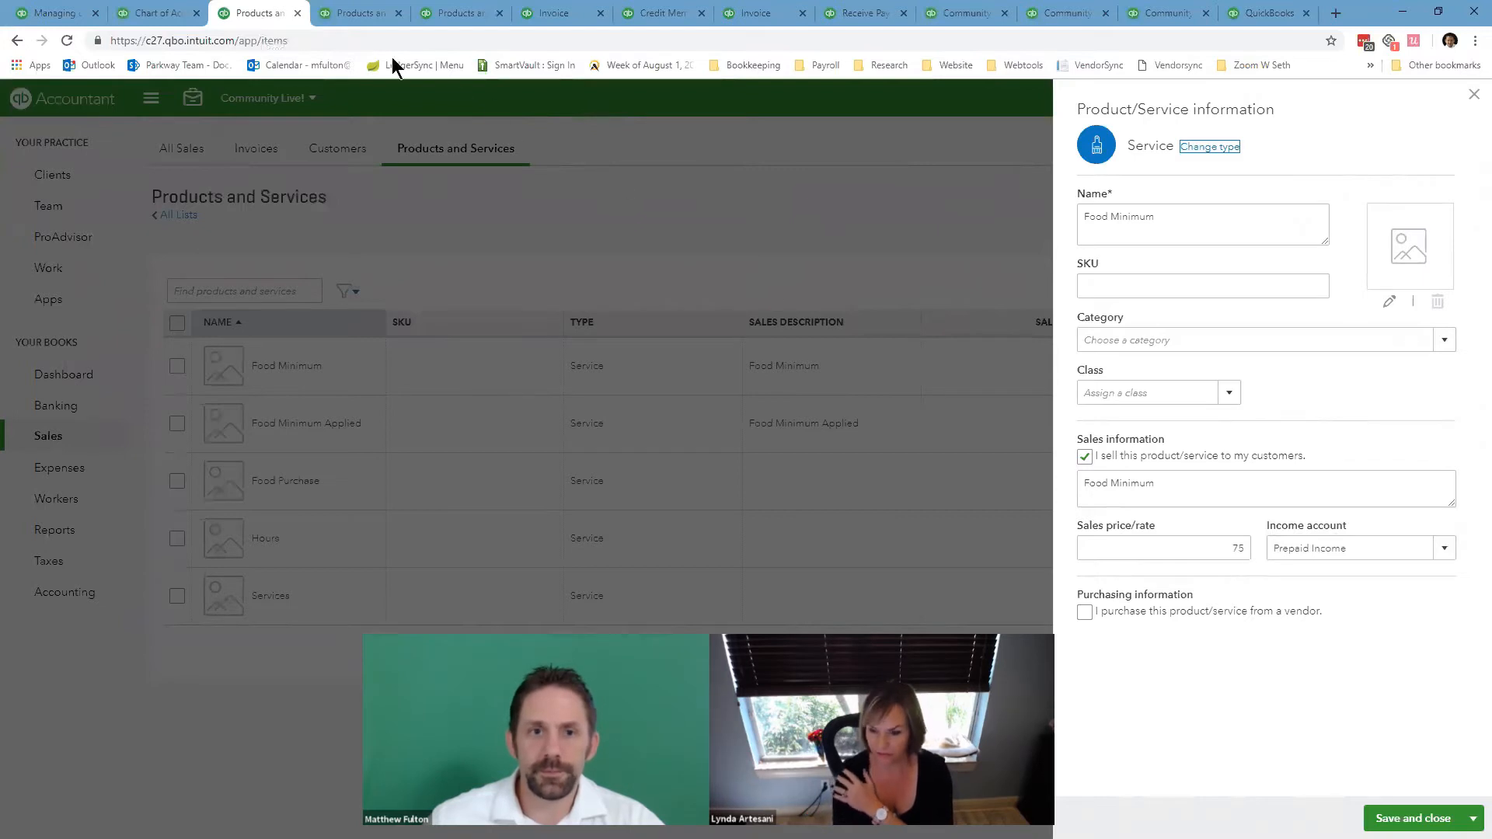
{"action": "left_click", "coordinate": [356, 17]}
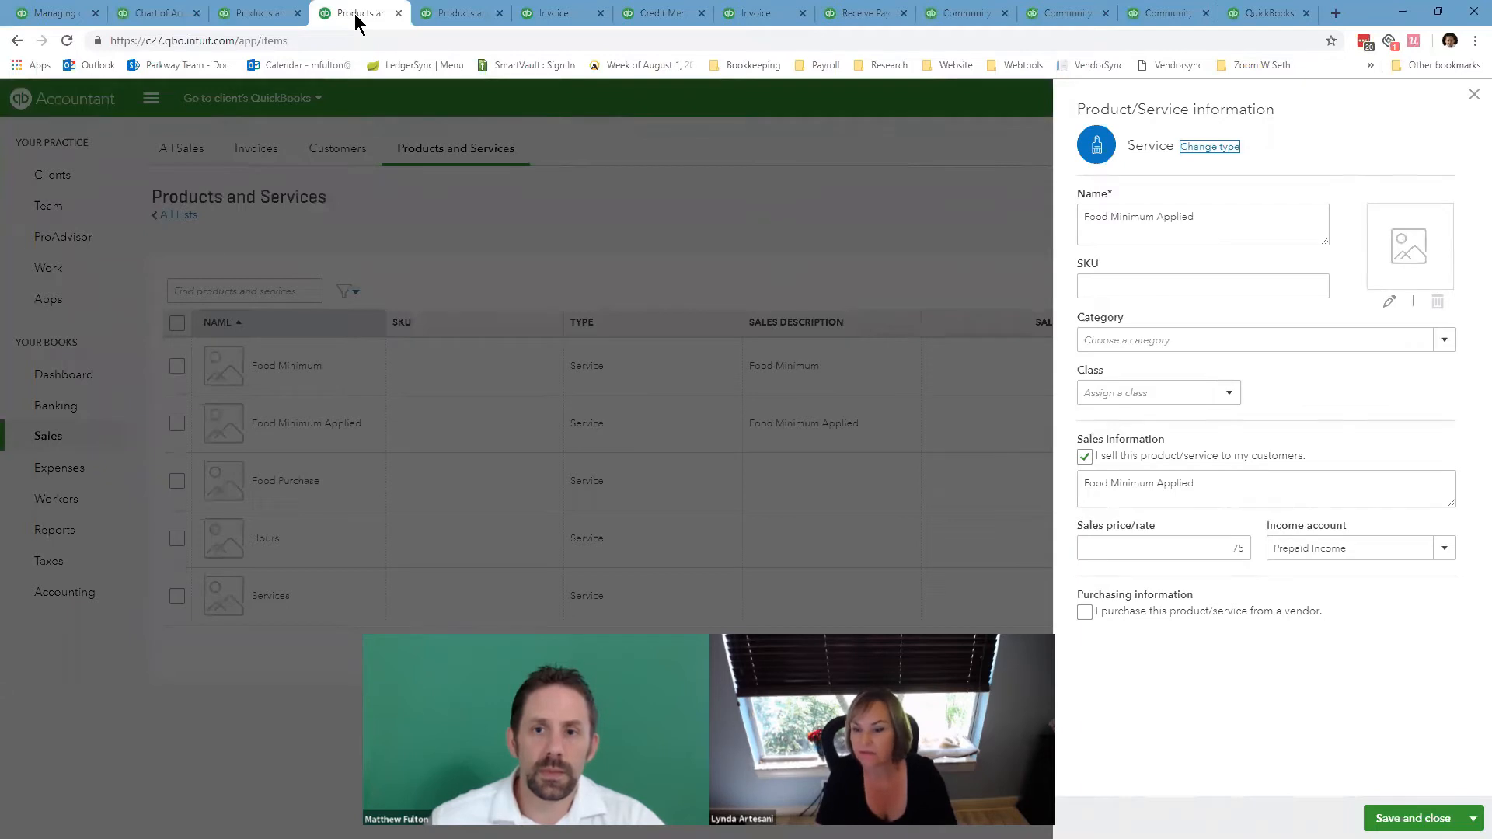
{"action": "left_click", "coordinate": [459, 19]}
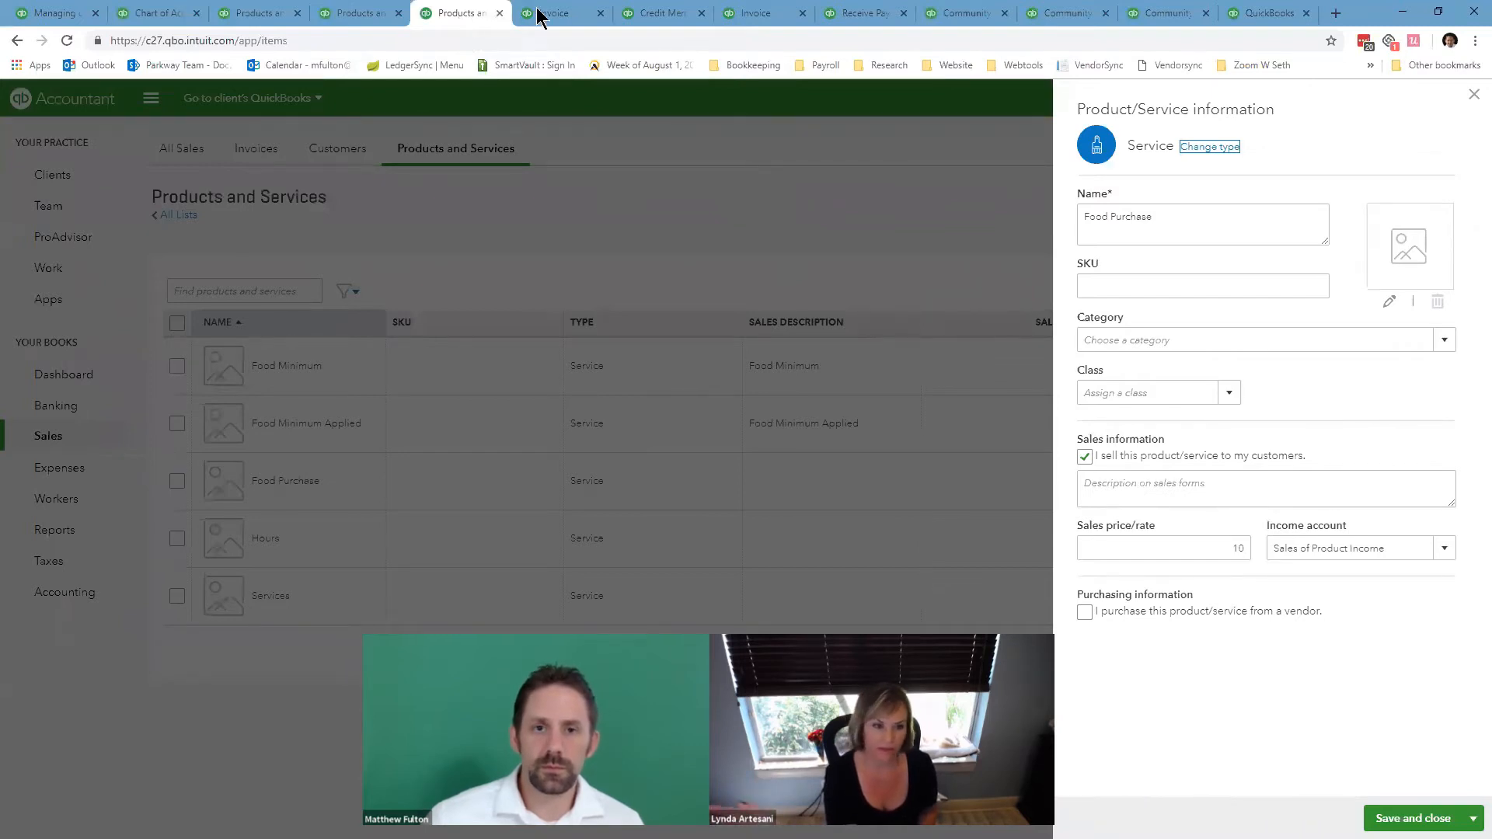
Compare the member's Food Minimum invoice with the income account of the Food Minimum Applied service item.
{"action": "left_click", "coordinate": [560, 20]}
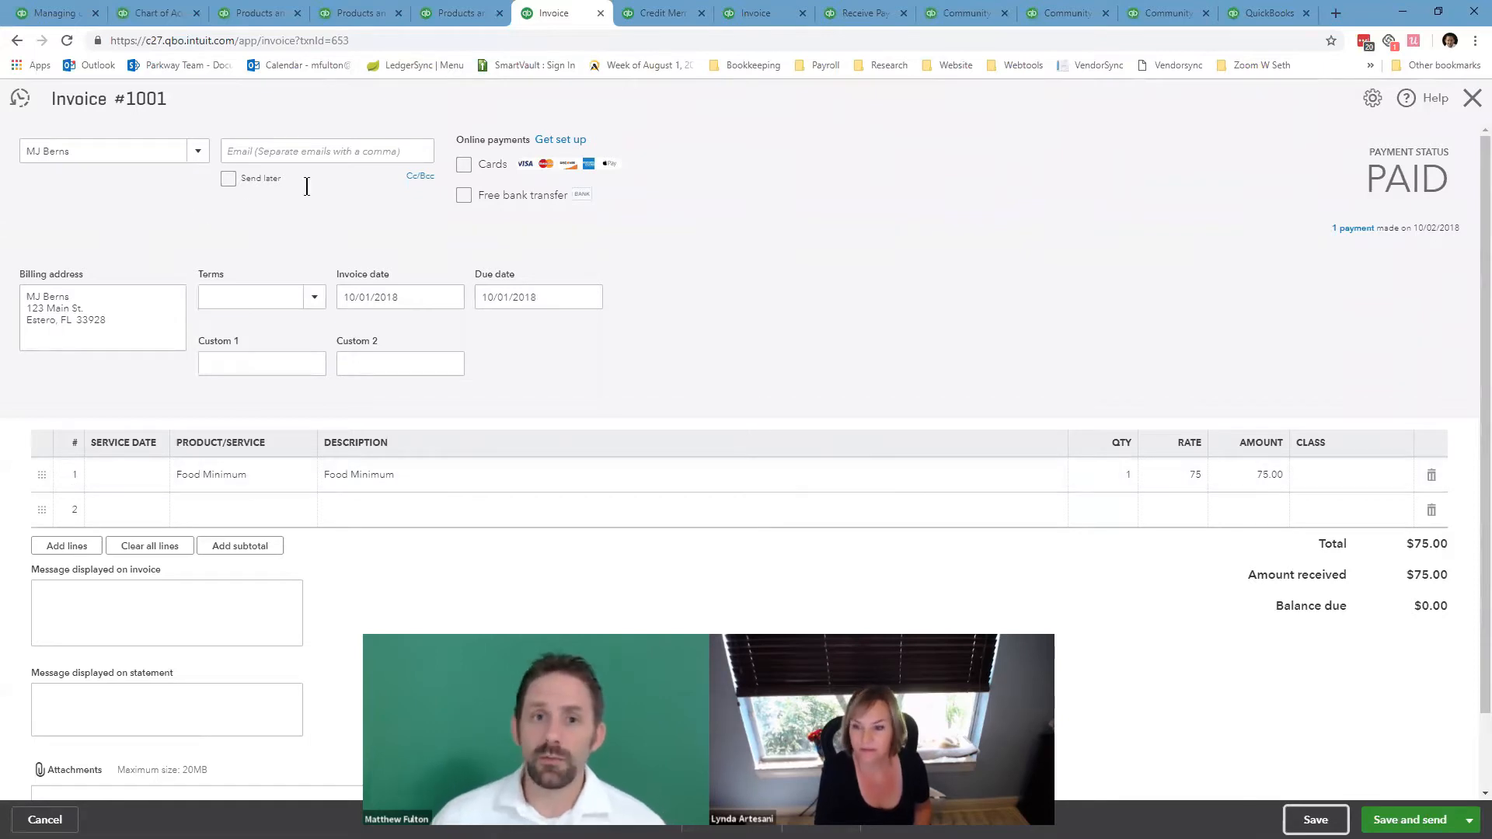
{"action": "left_click", "coordinate": [365, 14]}
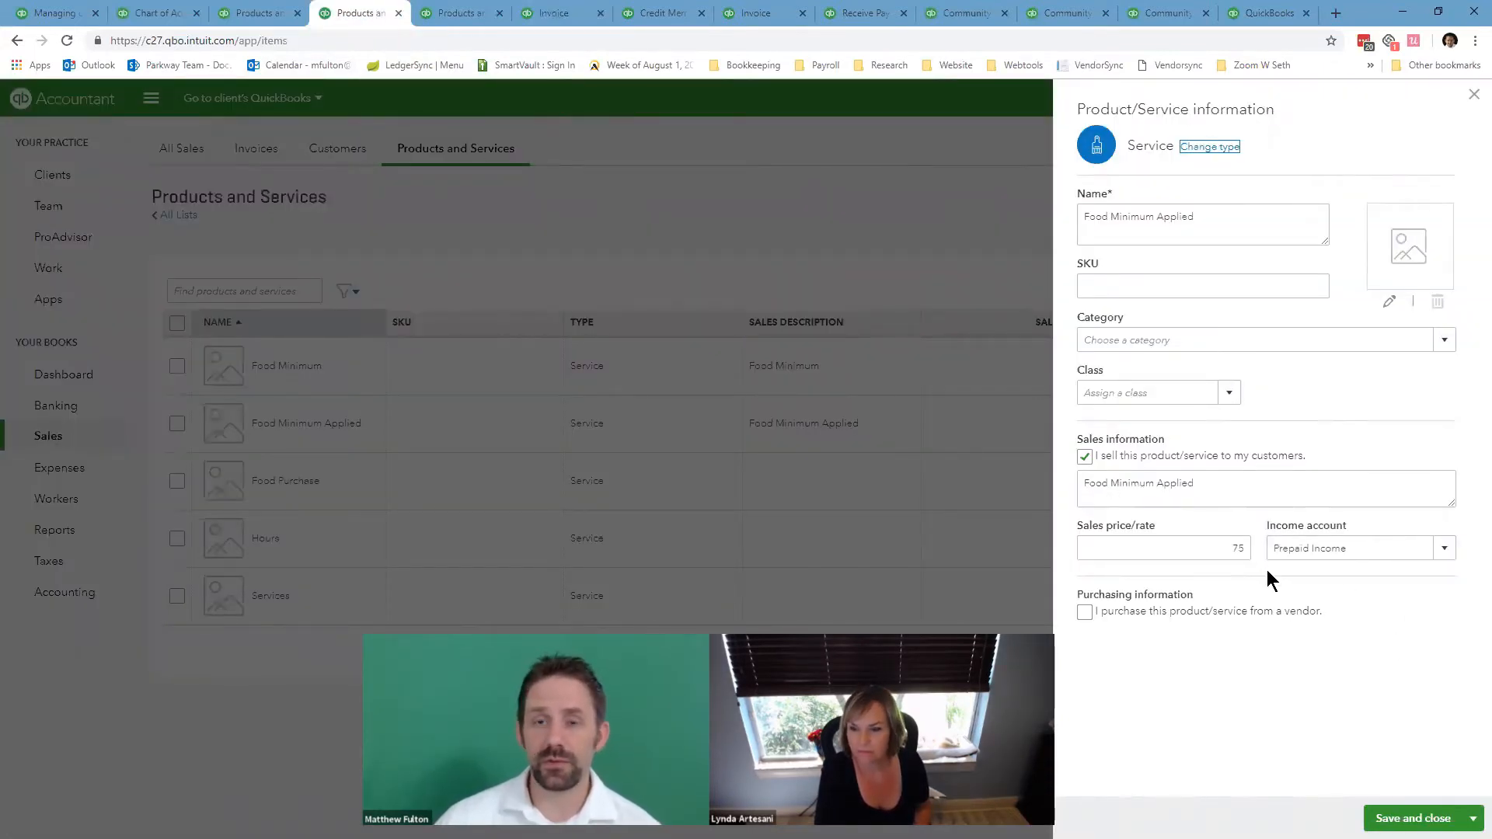
{"action": "left_click", "coordinate": [554, 17]}
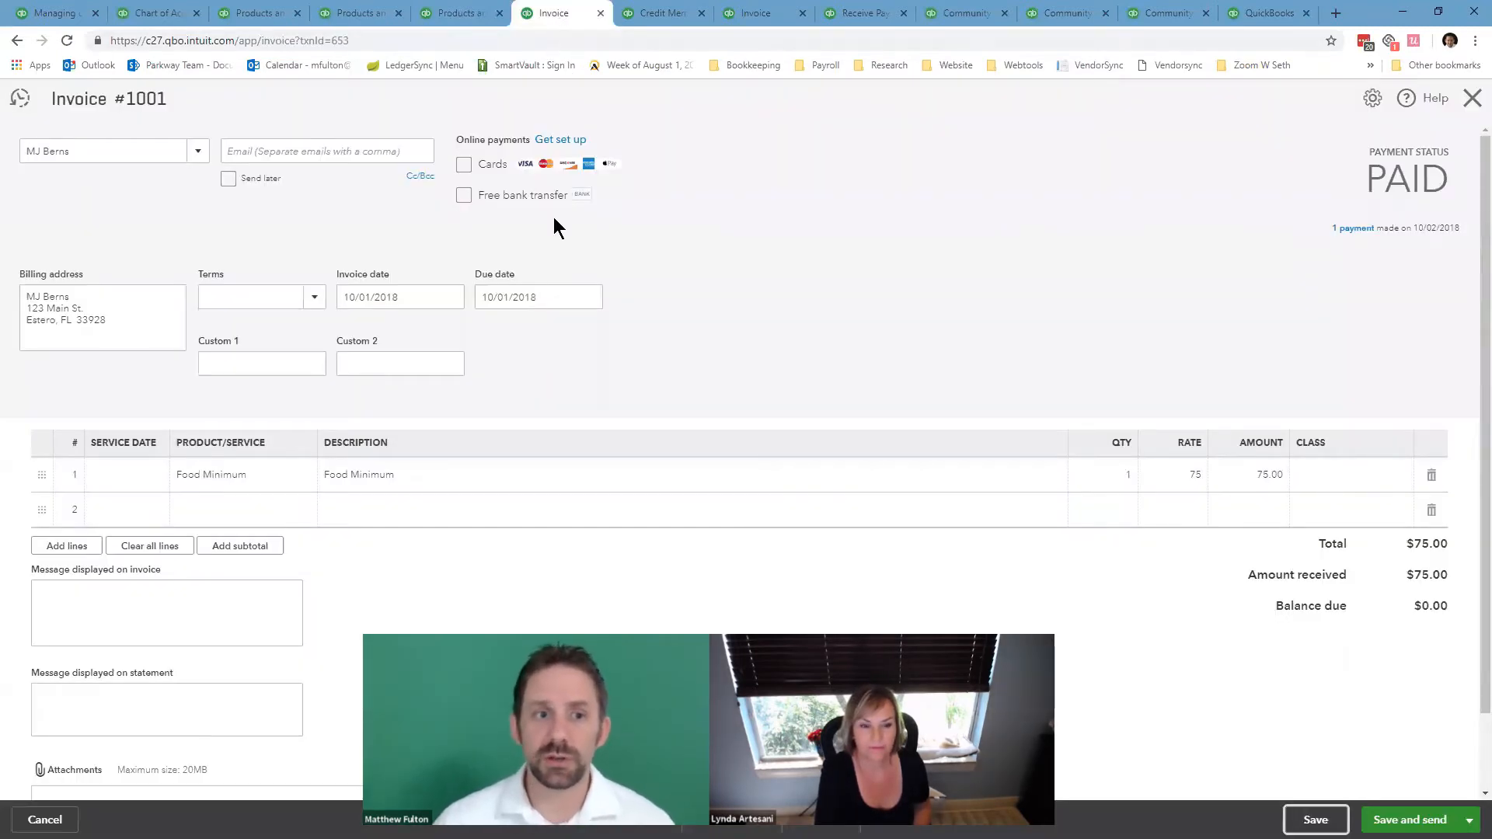
Examine the Food Minimum Applied credit memo, the Food Purchase invoice and the payment record that links them.
{"action": "left_click", "coordinate": [664, 13]}
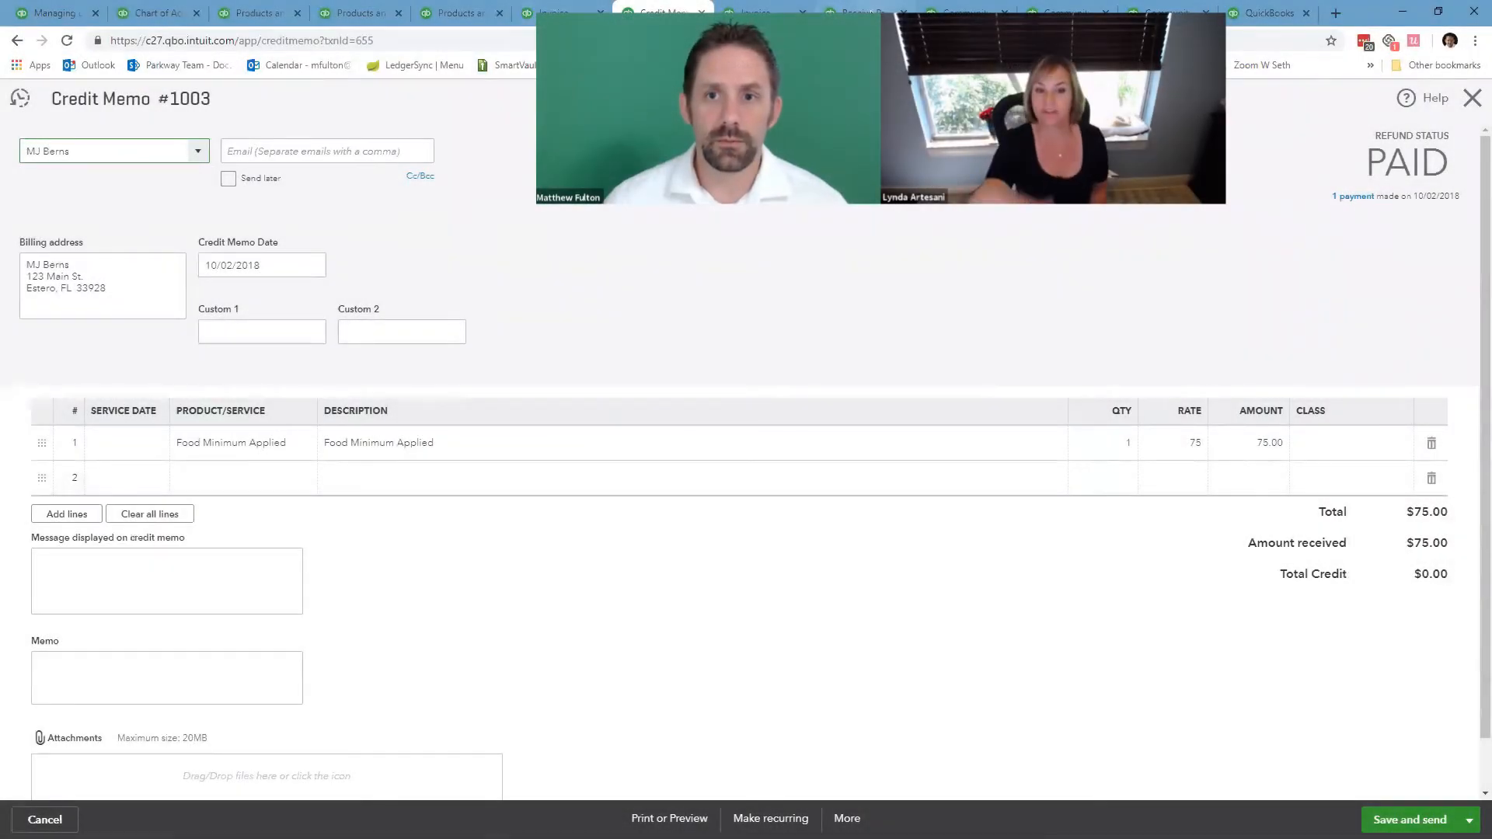
{"action": "left_click", "coordinate": [865, 11]}
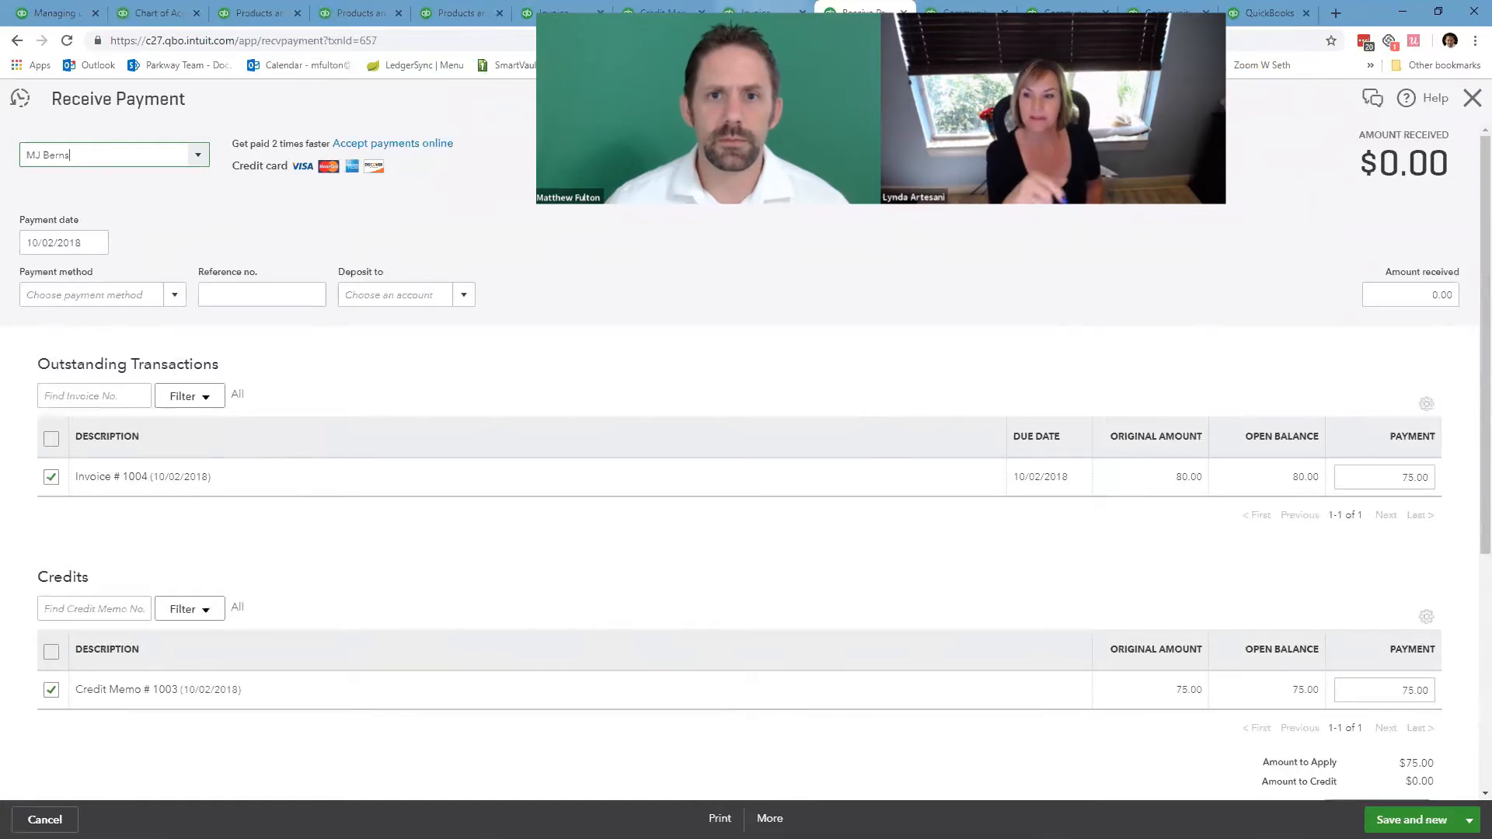
{"action": "left_click", "coordinate": [661, 11]}
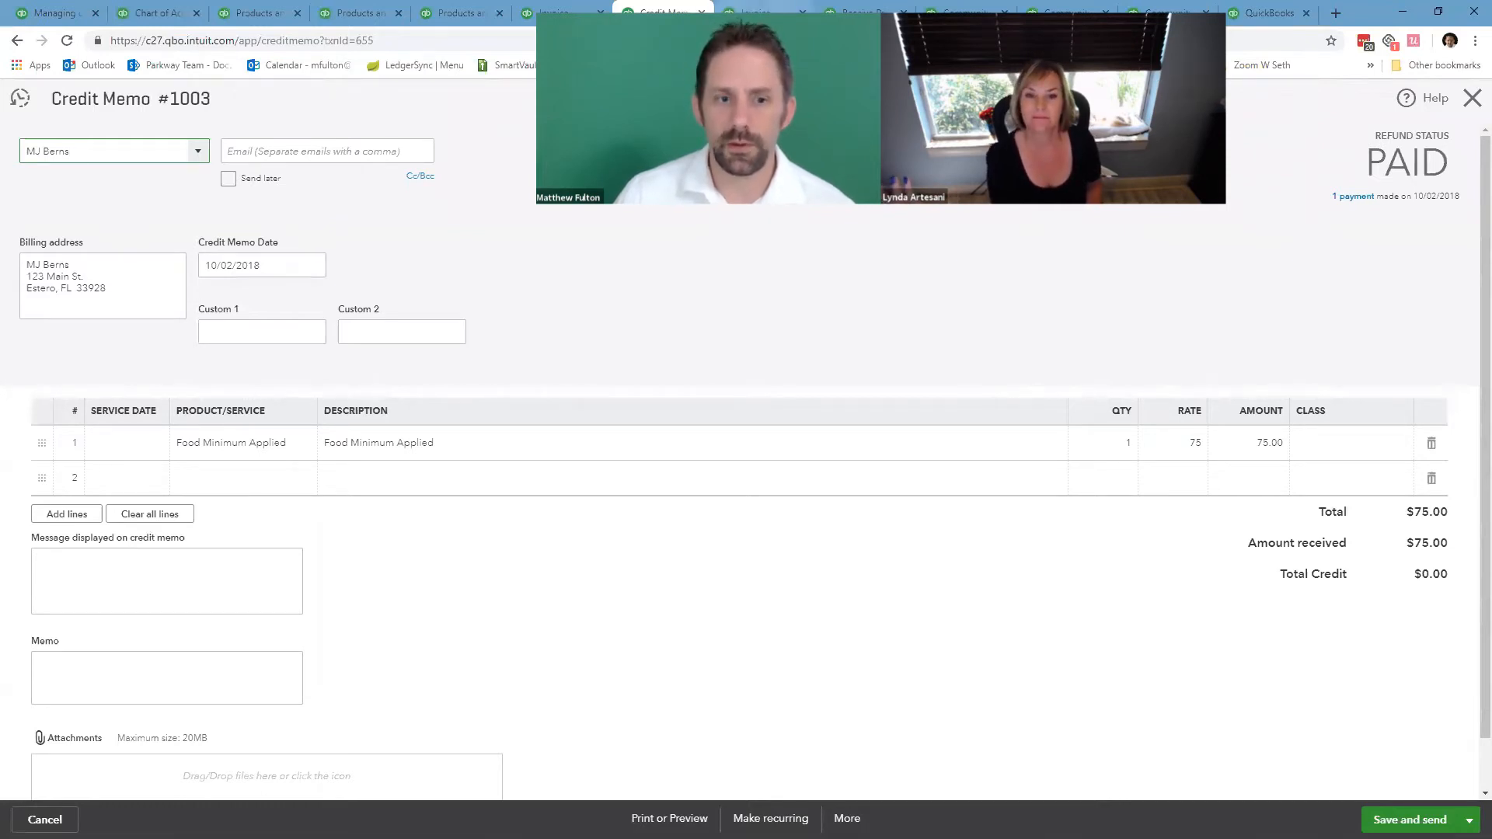
{"action": "key", "text": "ctrl+Tab"}
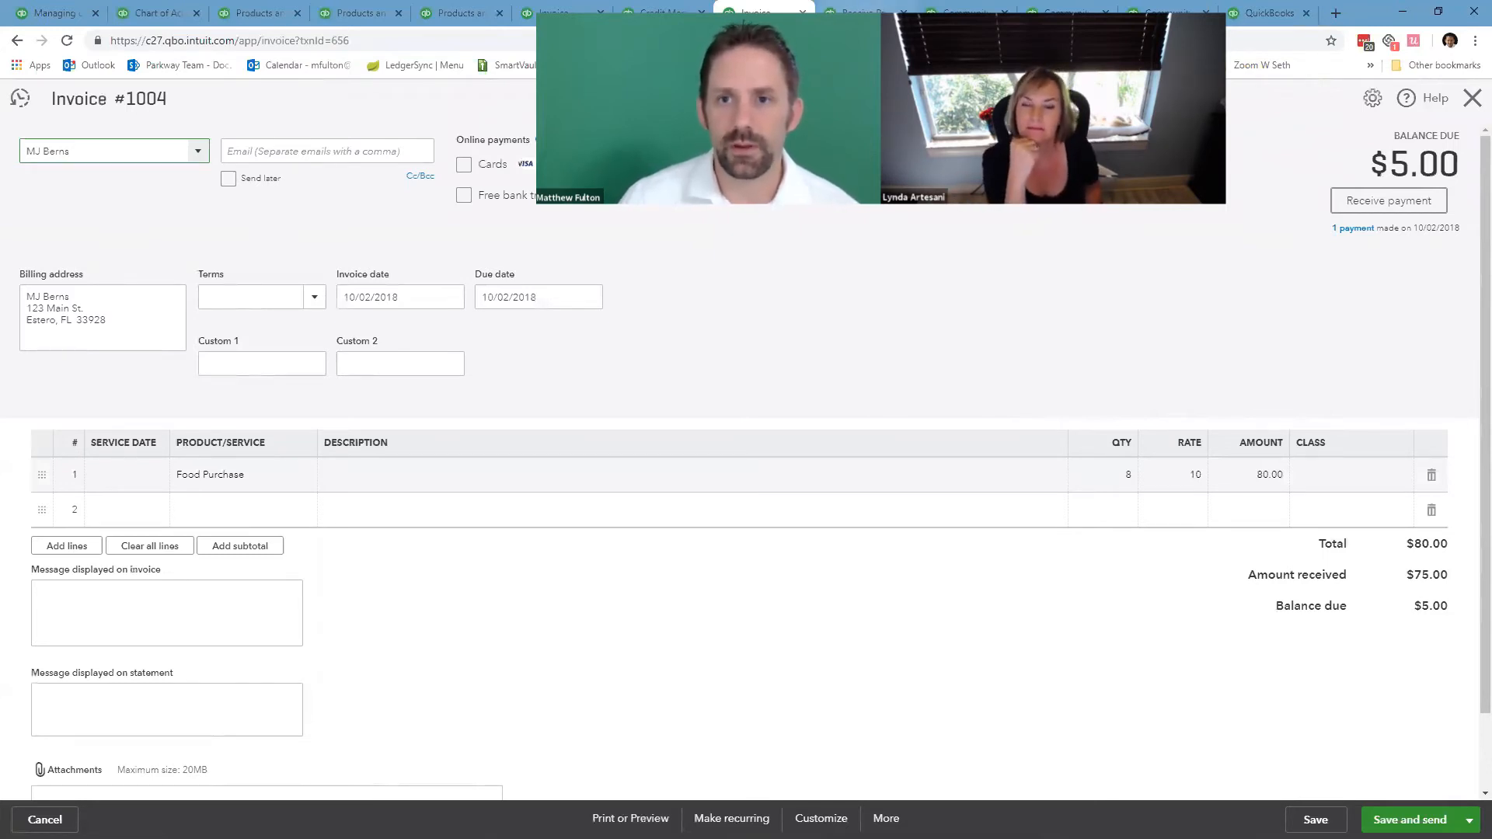
{"action": "left_click", "coordinate": [871, 12]}
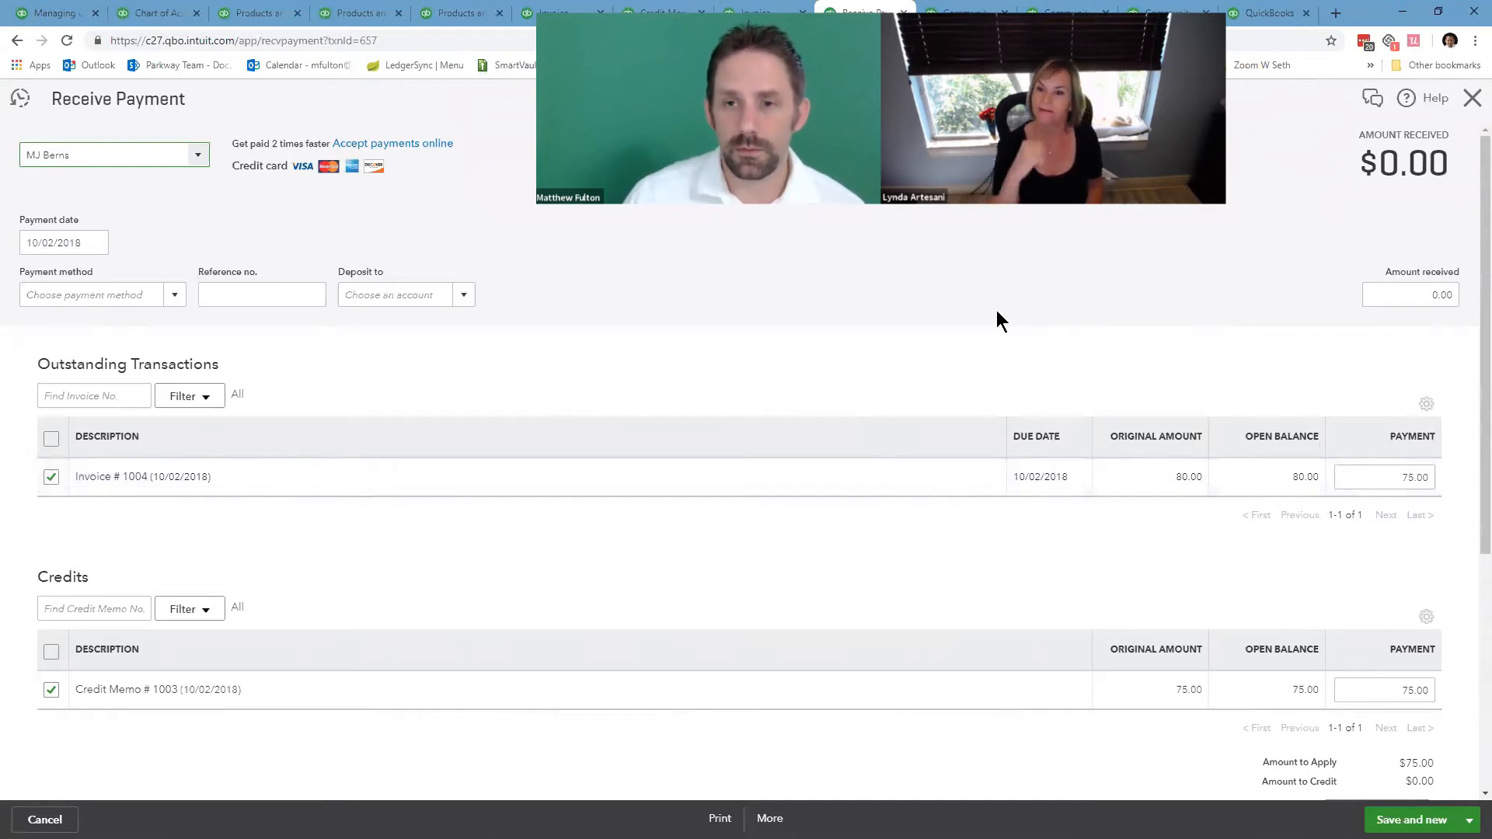
Check the October 2, 2018 Profit and Loss report and read the member's balance forward statement PDF in Adobe Acrobat.
{"action": "left_click", "coordinate": [964, 11]}
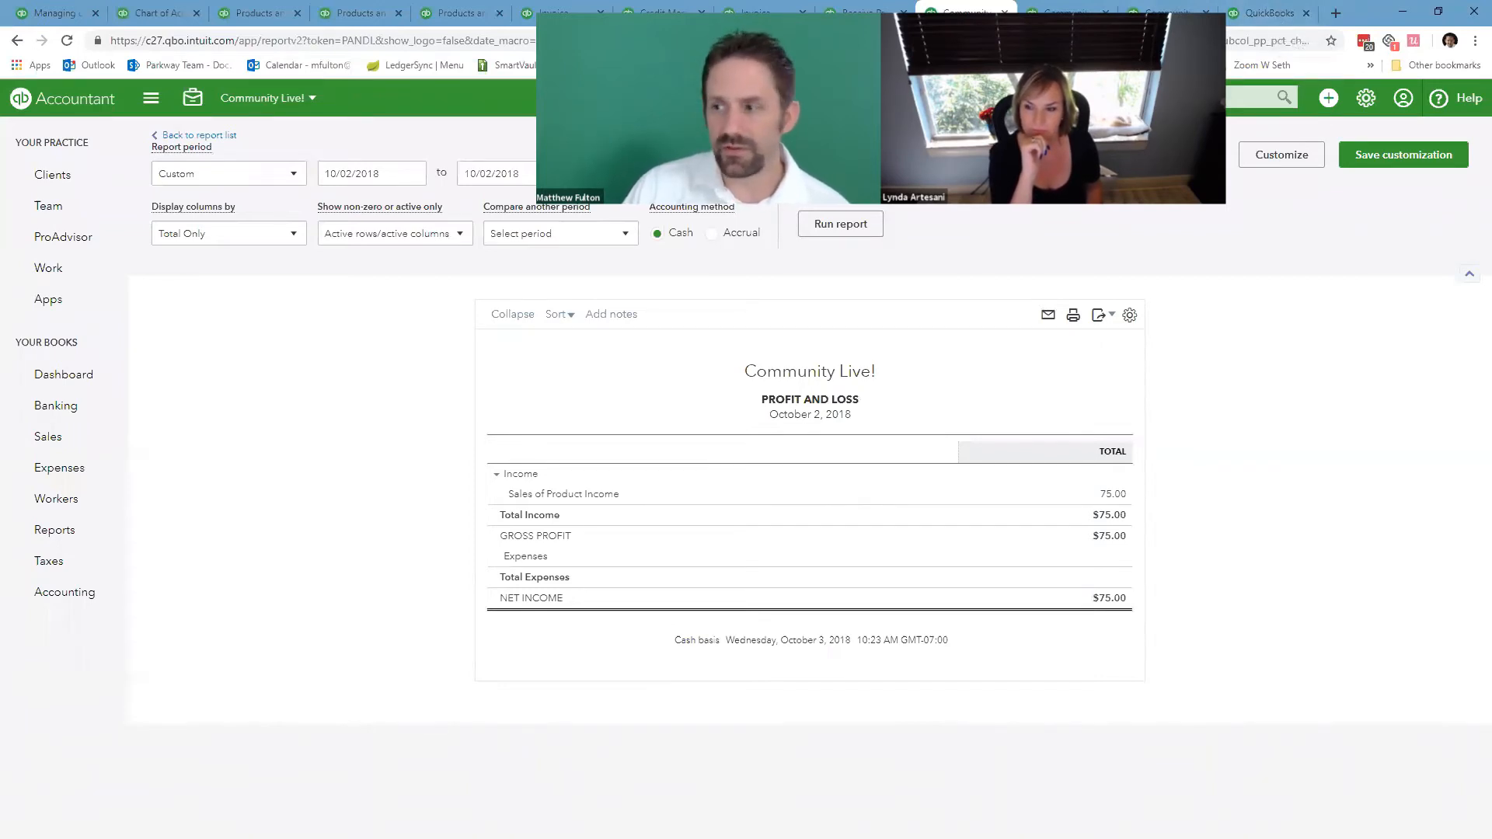
{"action": "key", "text": "alt+Tab"}
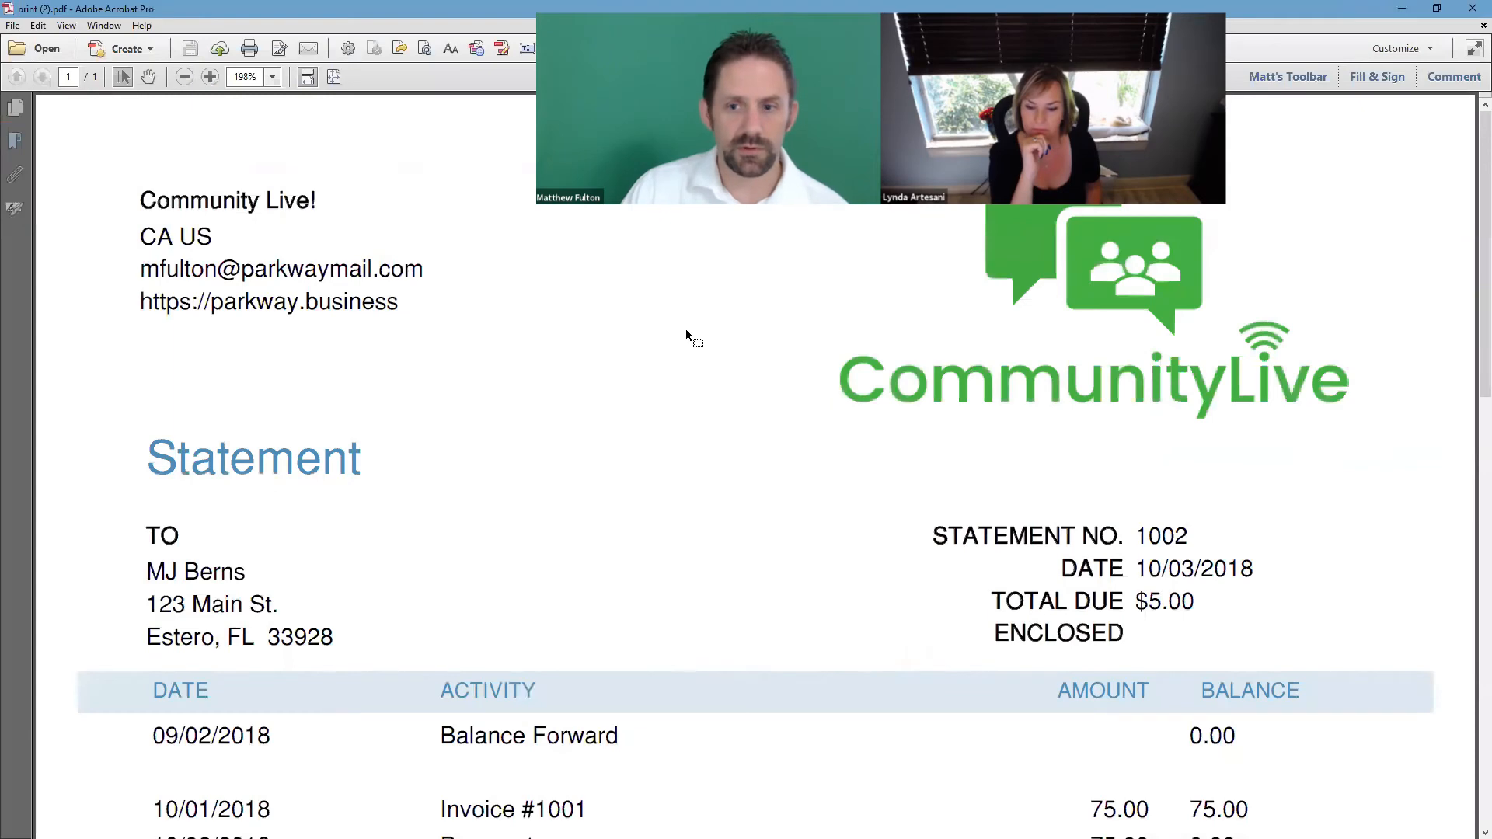
{"action": "scroll", "coordinate": [688, 331], "scroll_direction": "down", "scroll_amount": 6}
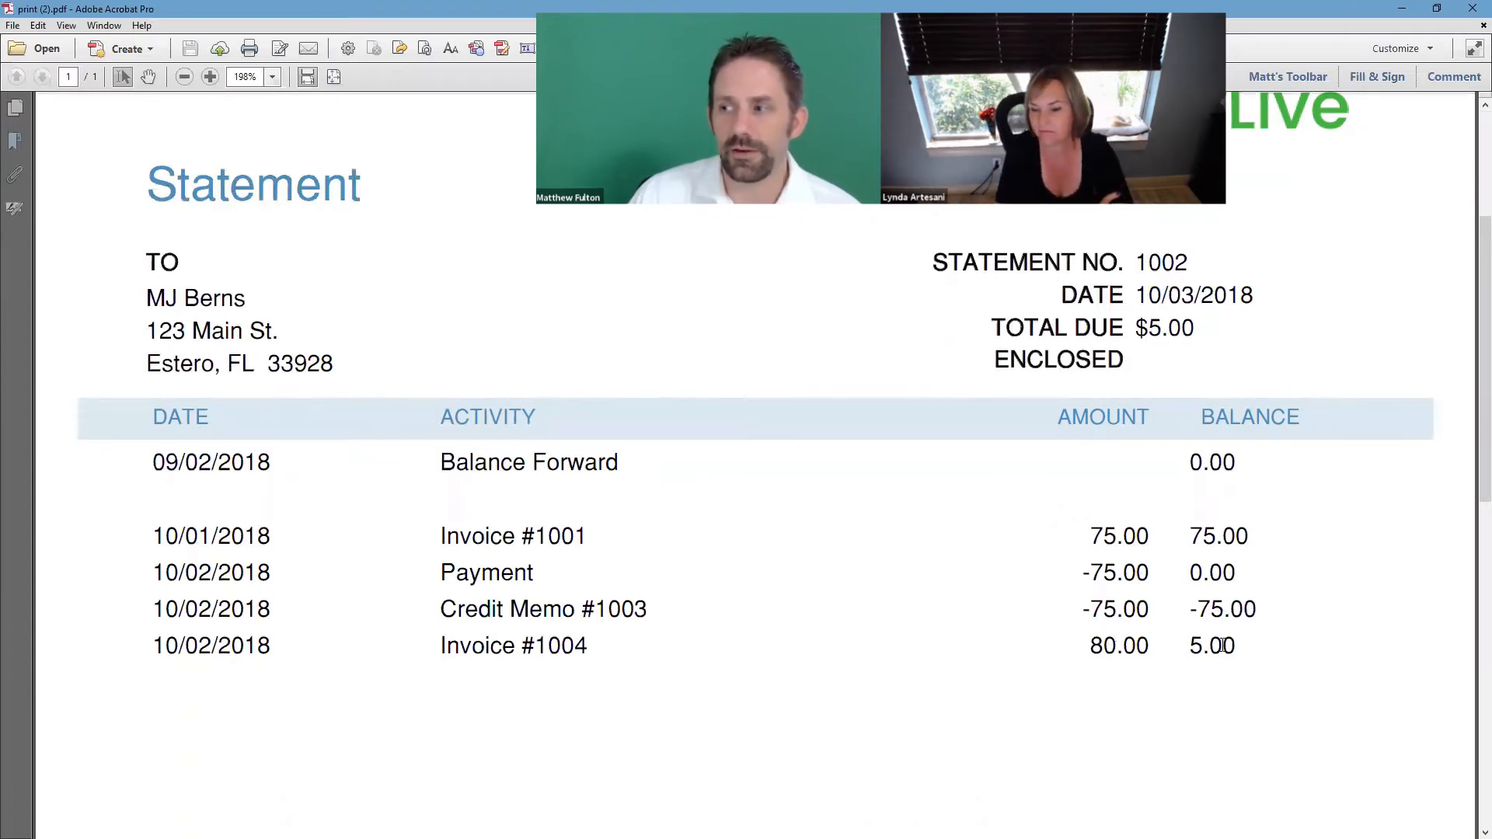
{"action": "left_click", "coordinate": [1402, 9]}
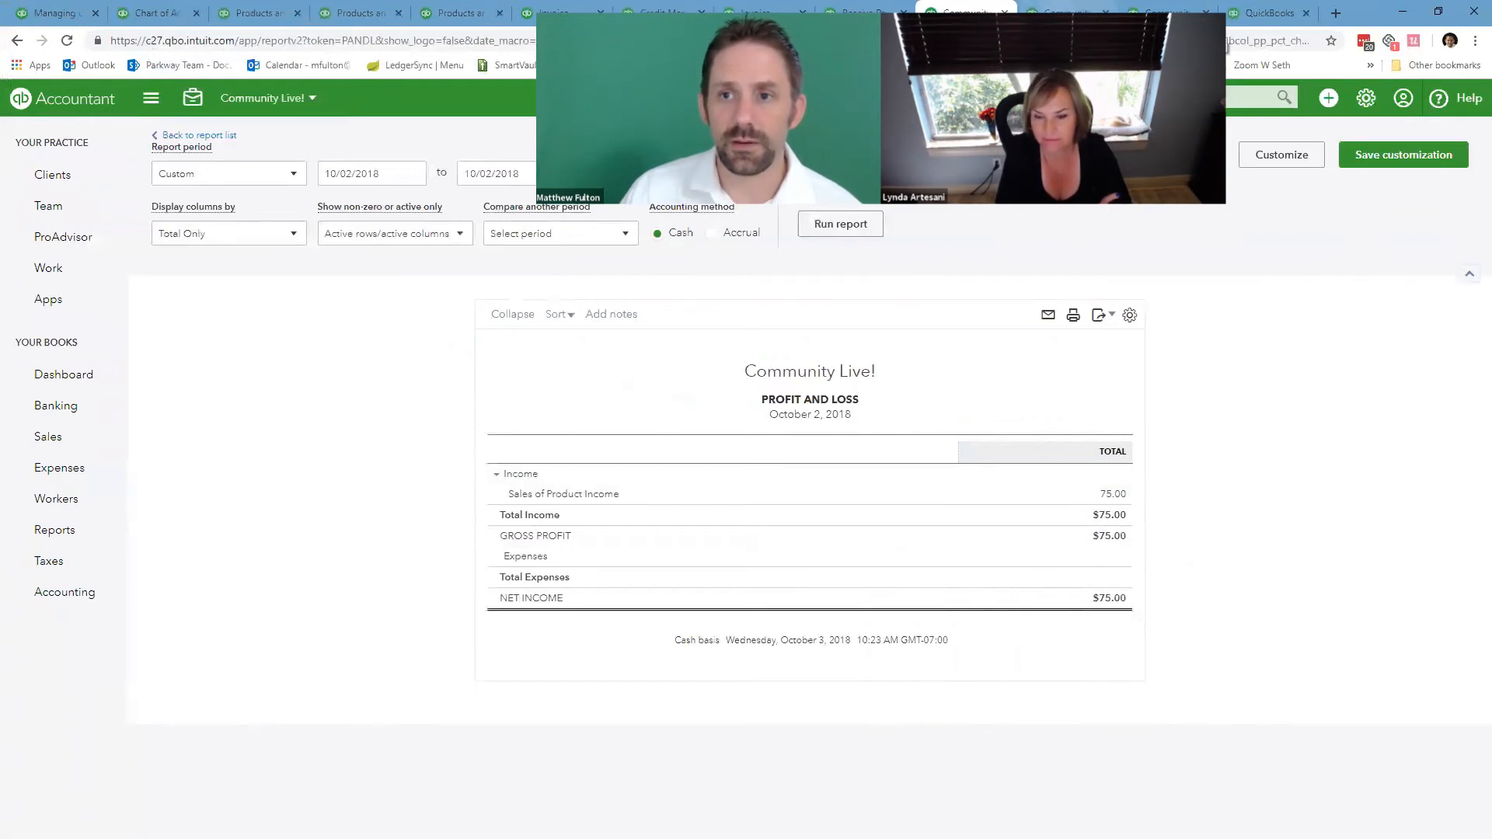
Examine the Balance Sheet, the transactions behind its Prepaid Income line, and the Sales by Customer Detail report.
{"action": "key", "text": "ctrl+Tab"}
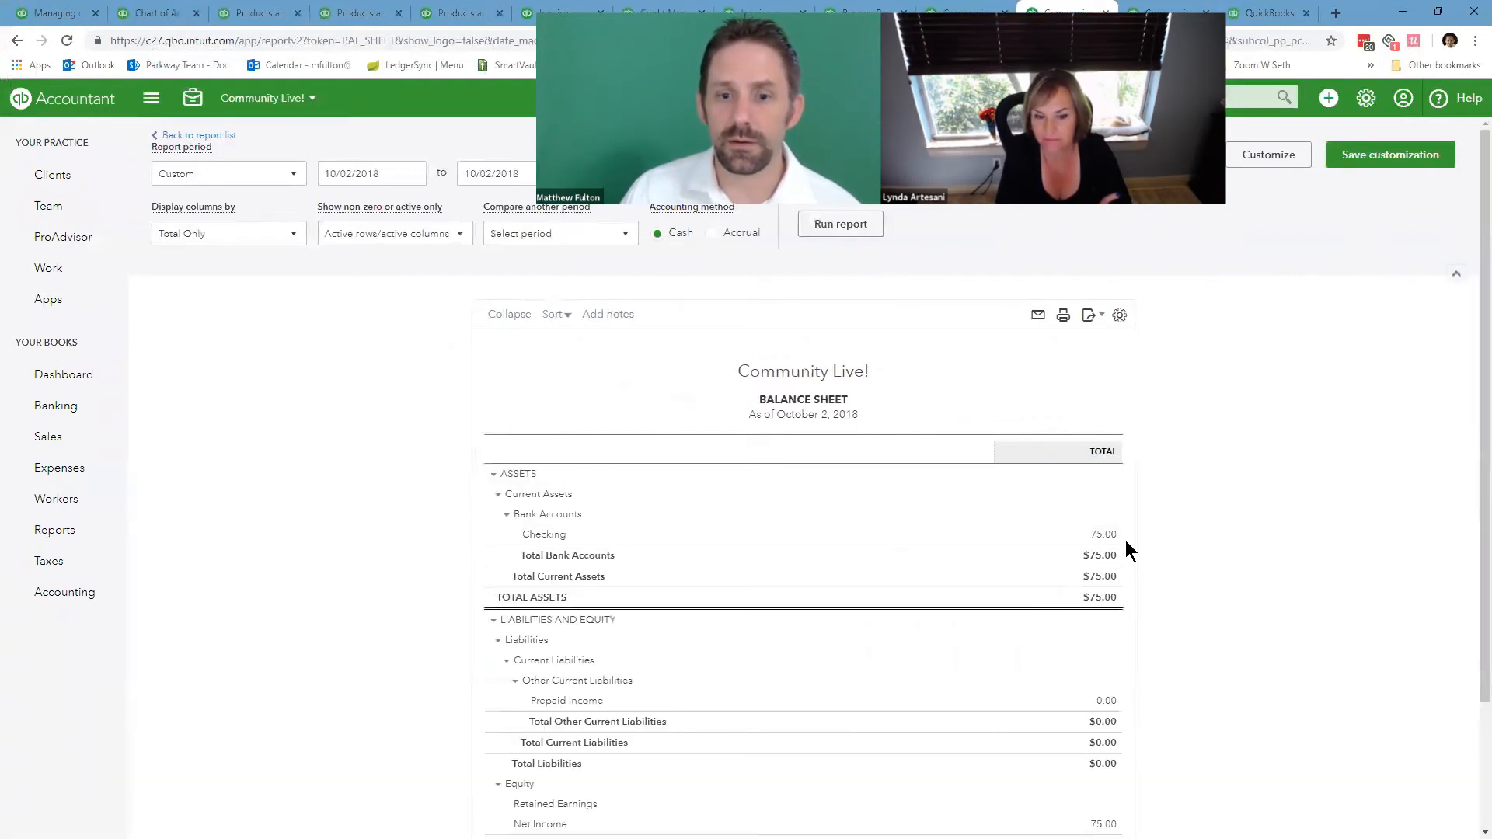
{"action": "scroll", "coordinate": [1110, 535], "scroll_direction": "down", "scroll_amount": 3}
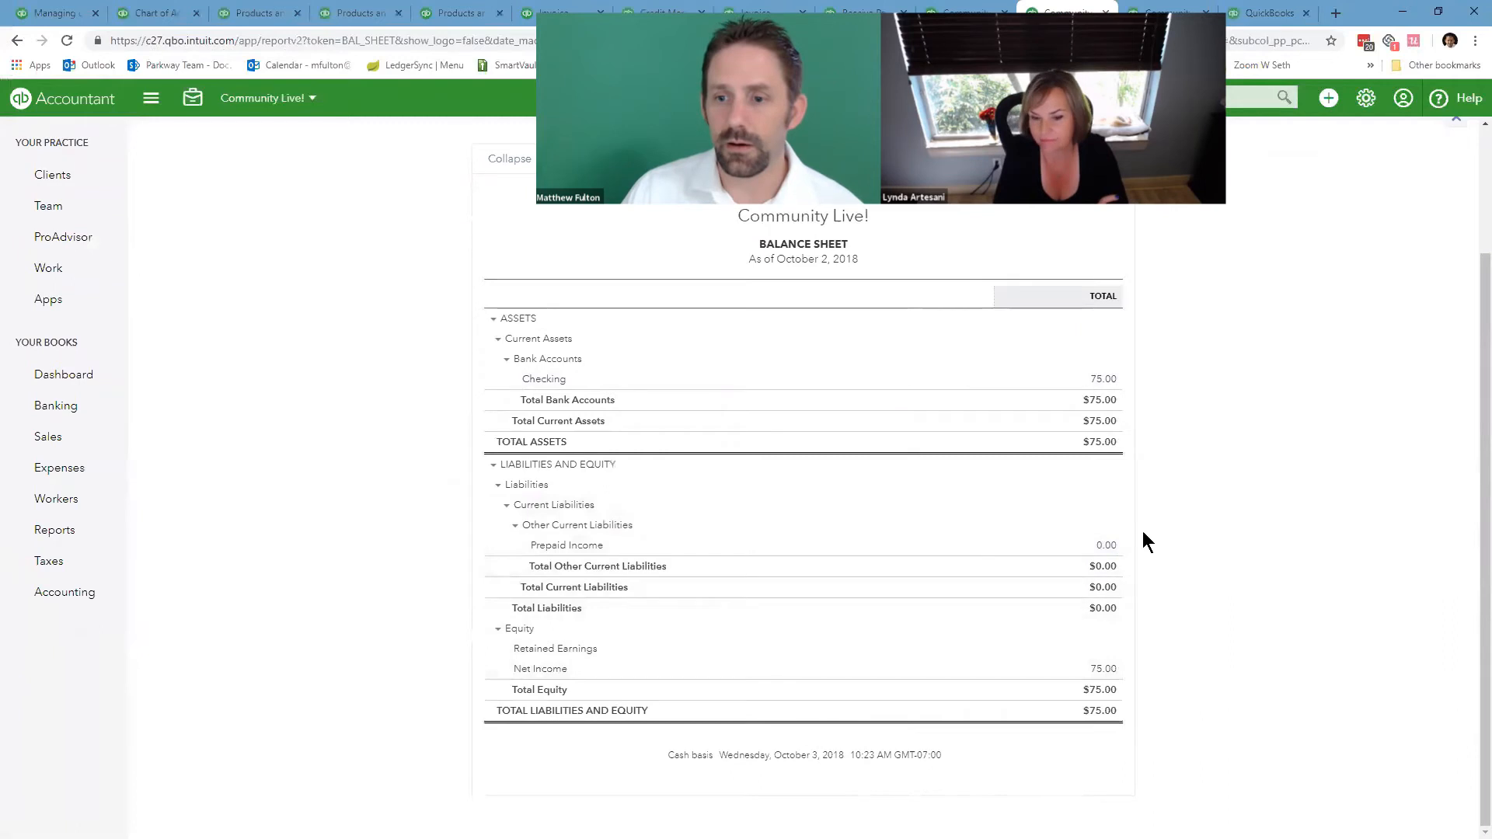
{"action": "left_click", "coordinate": [1106, 546]}
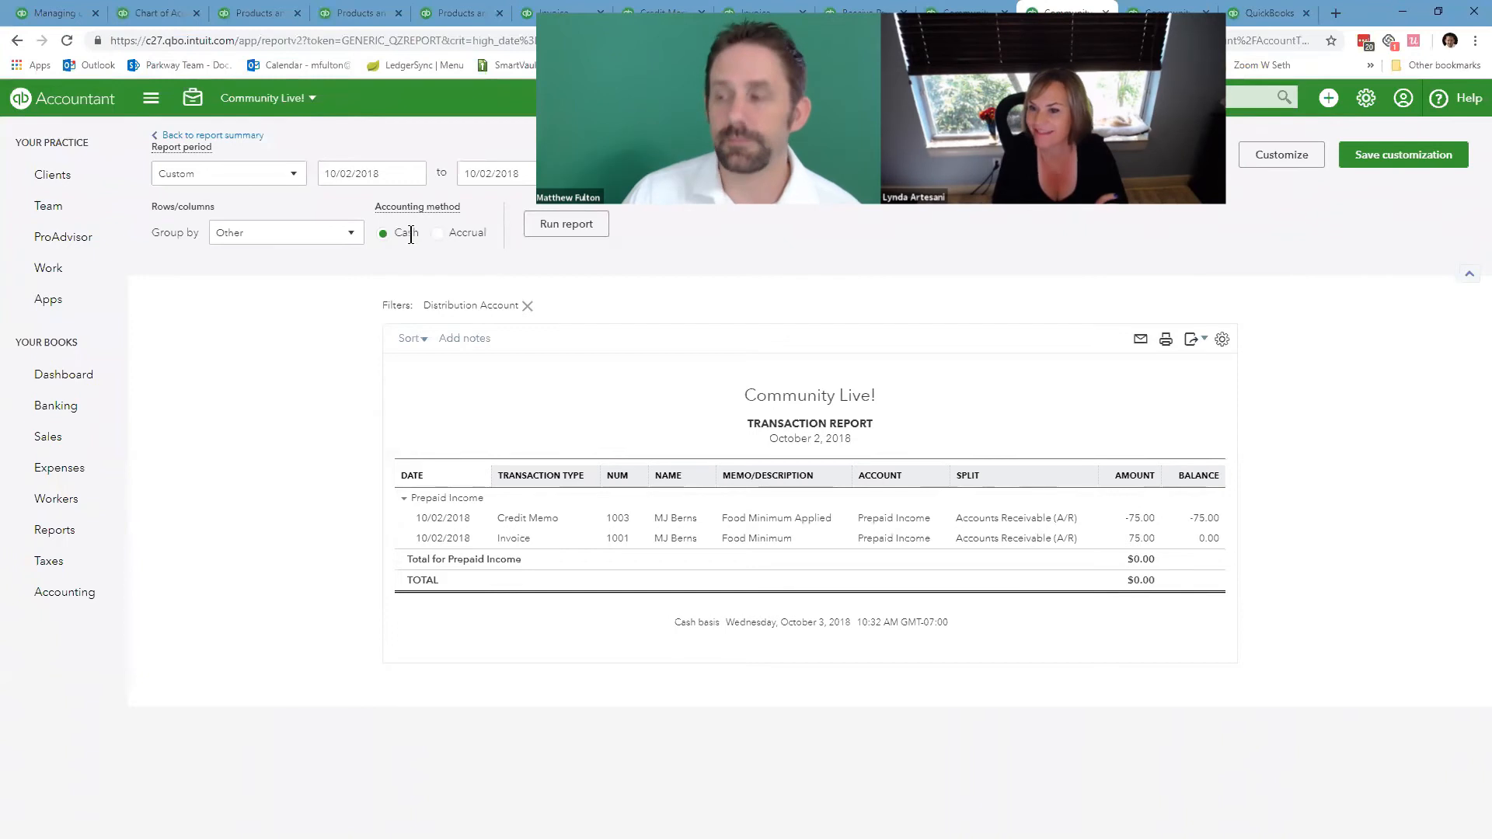
{"action": "left_click", "coordinate": [1166, 13]}
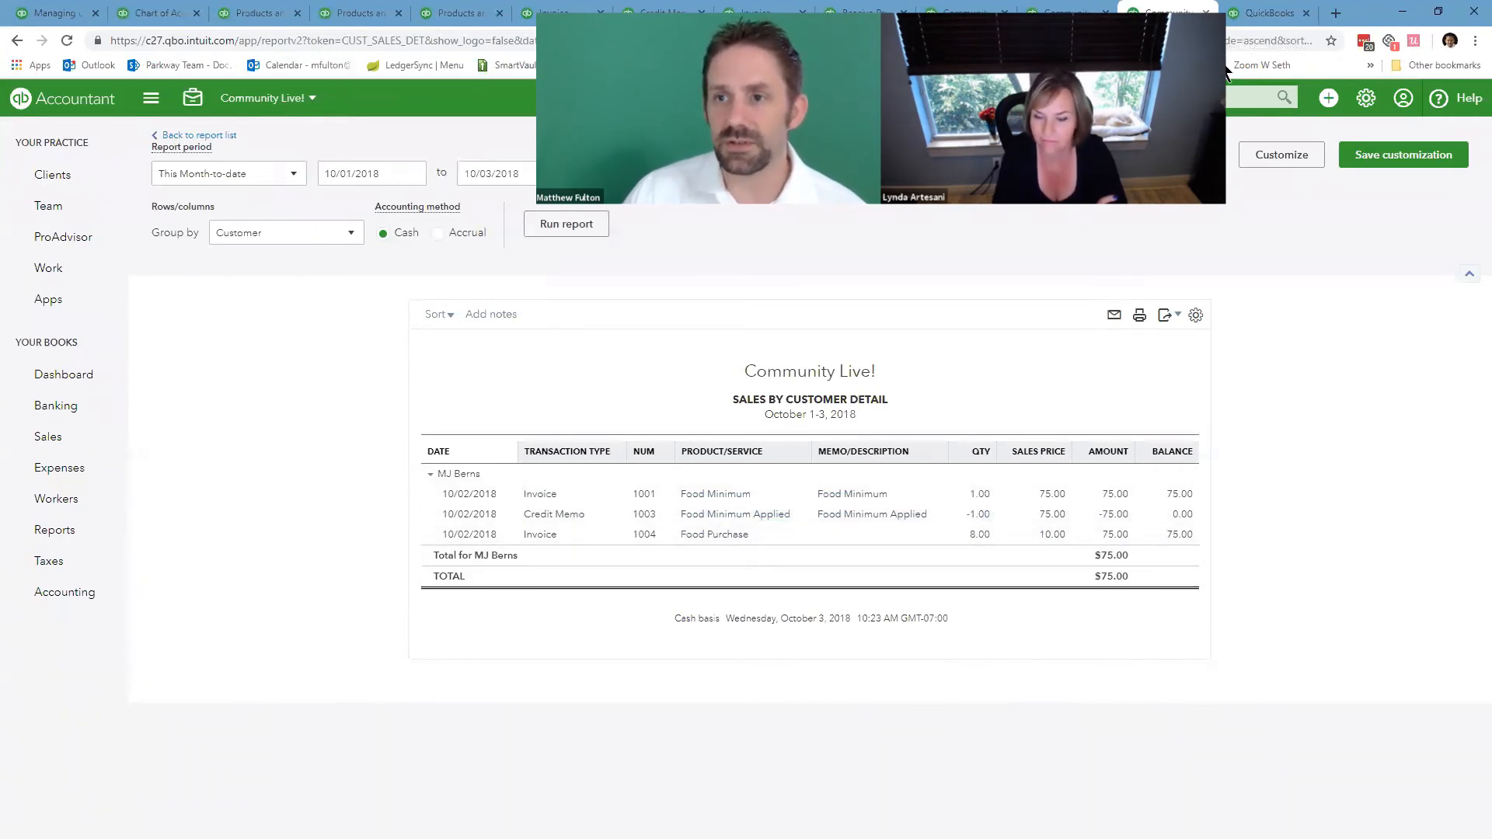
{"action": "left_click", "coordinate": [1265, 14]}
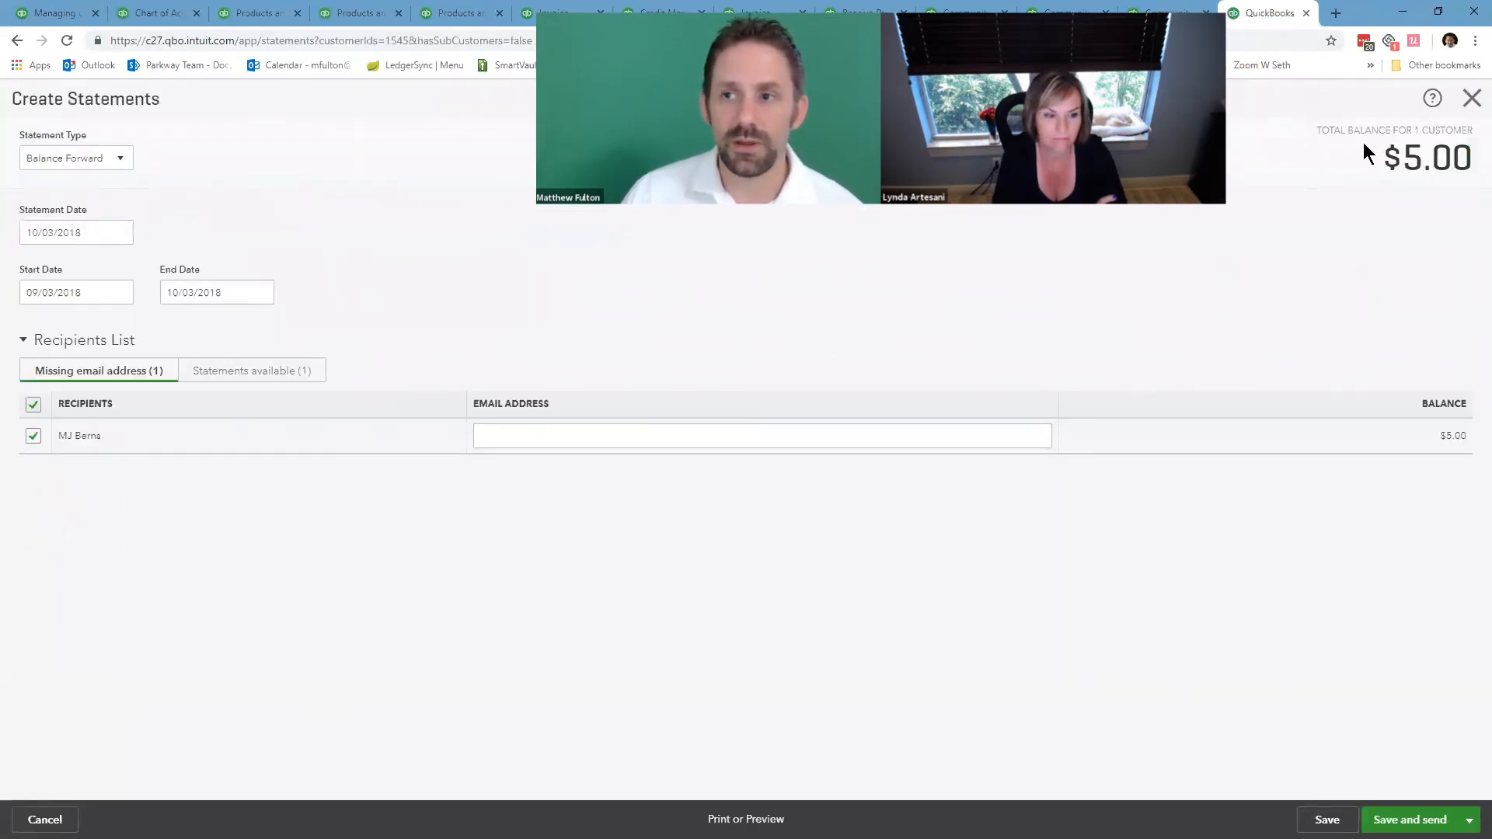
{"action": "left_click", "coordinate": [1471, 98]}
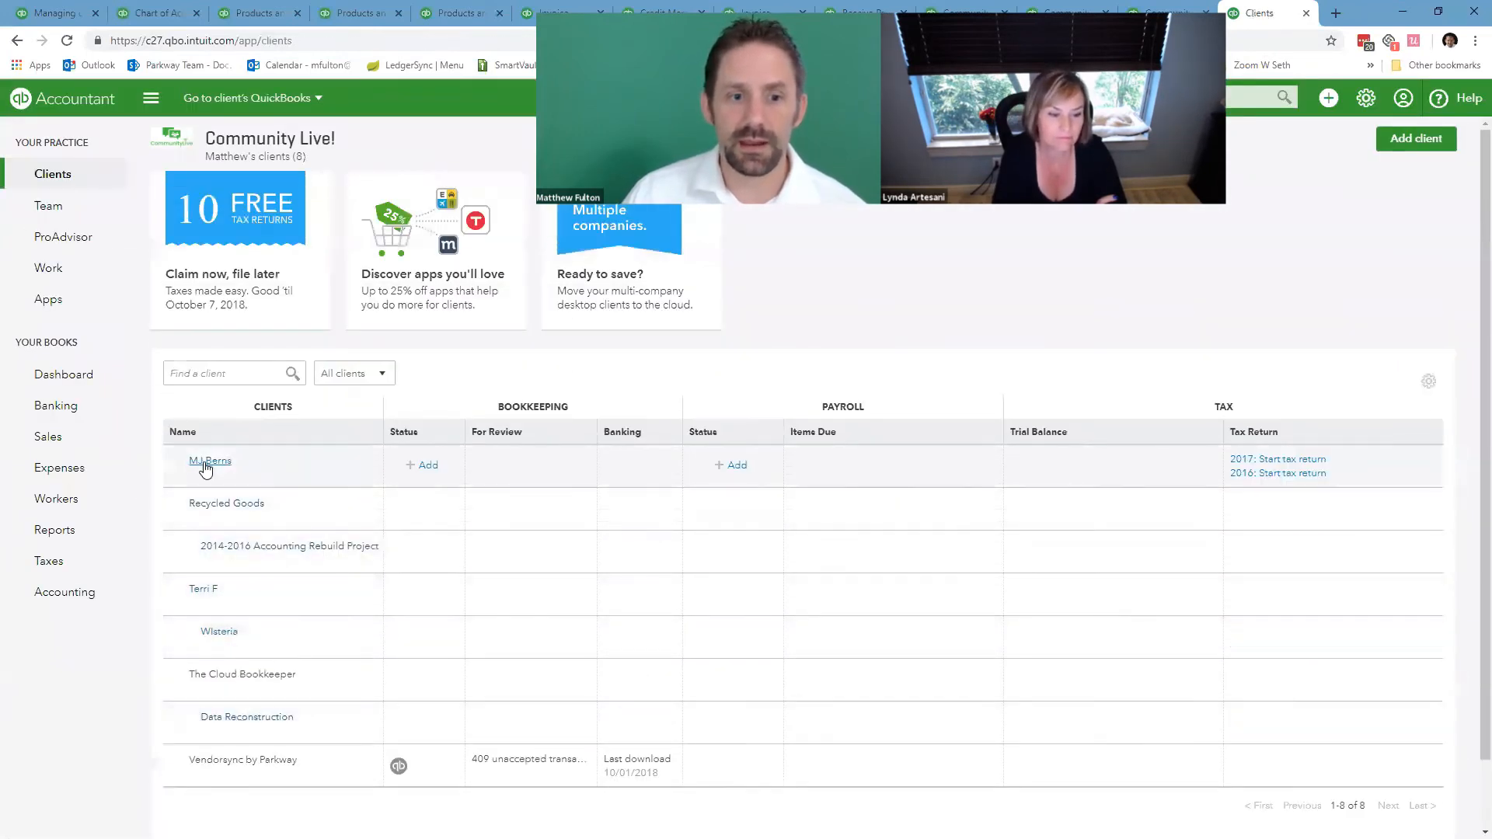
{"action": "left_click", "coordinate": [206, 463]}
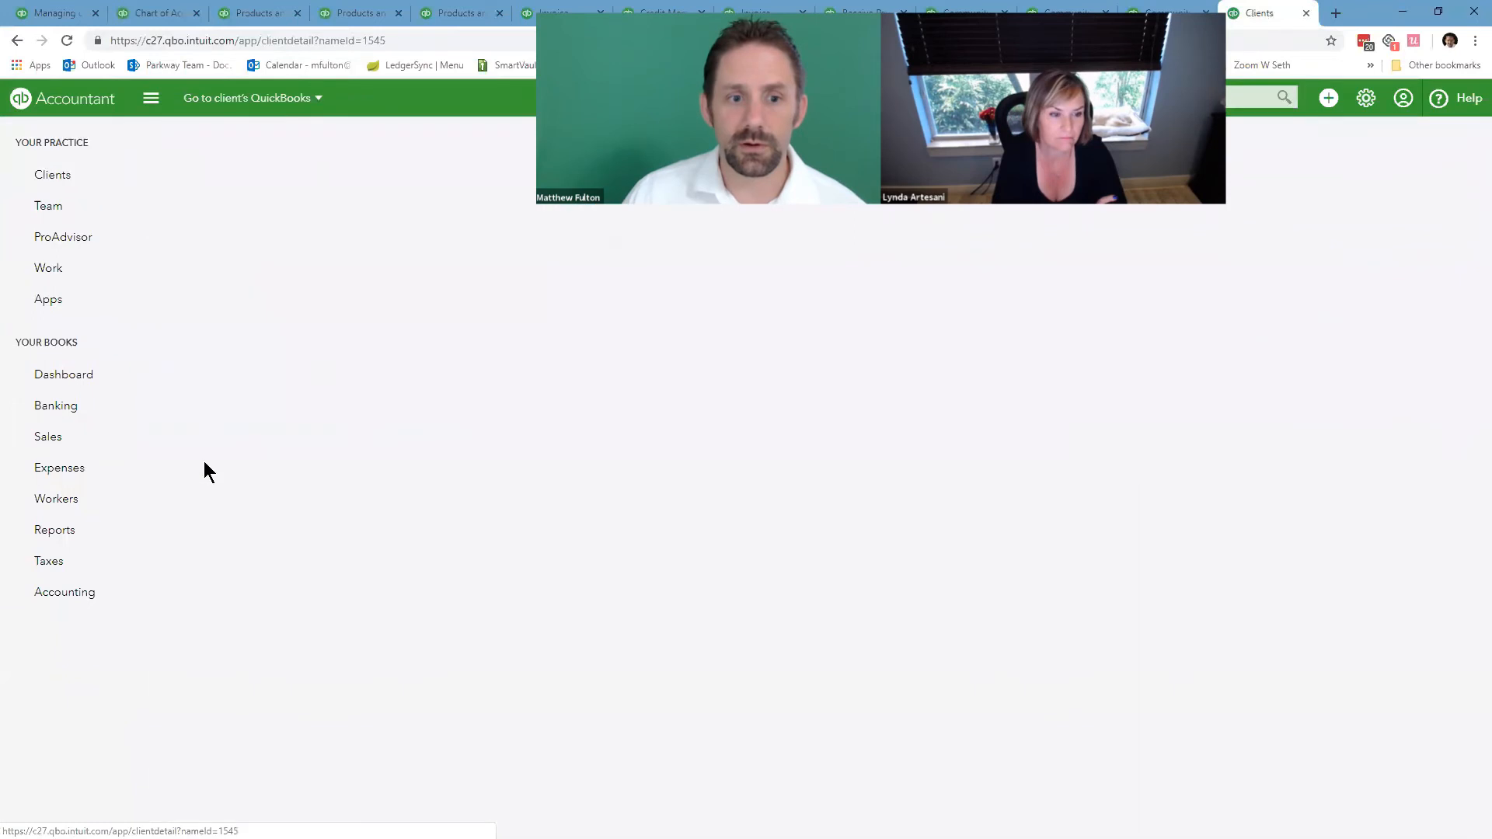
Start a statement from the Customers list for only the customer with the $5.00 open balance.
{"action": "mouse_move", "coordinate": [46, 440]}
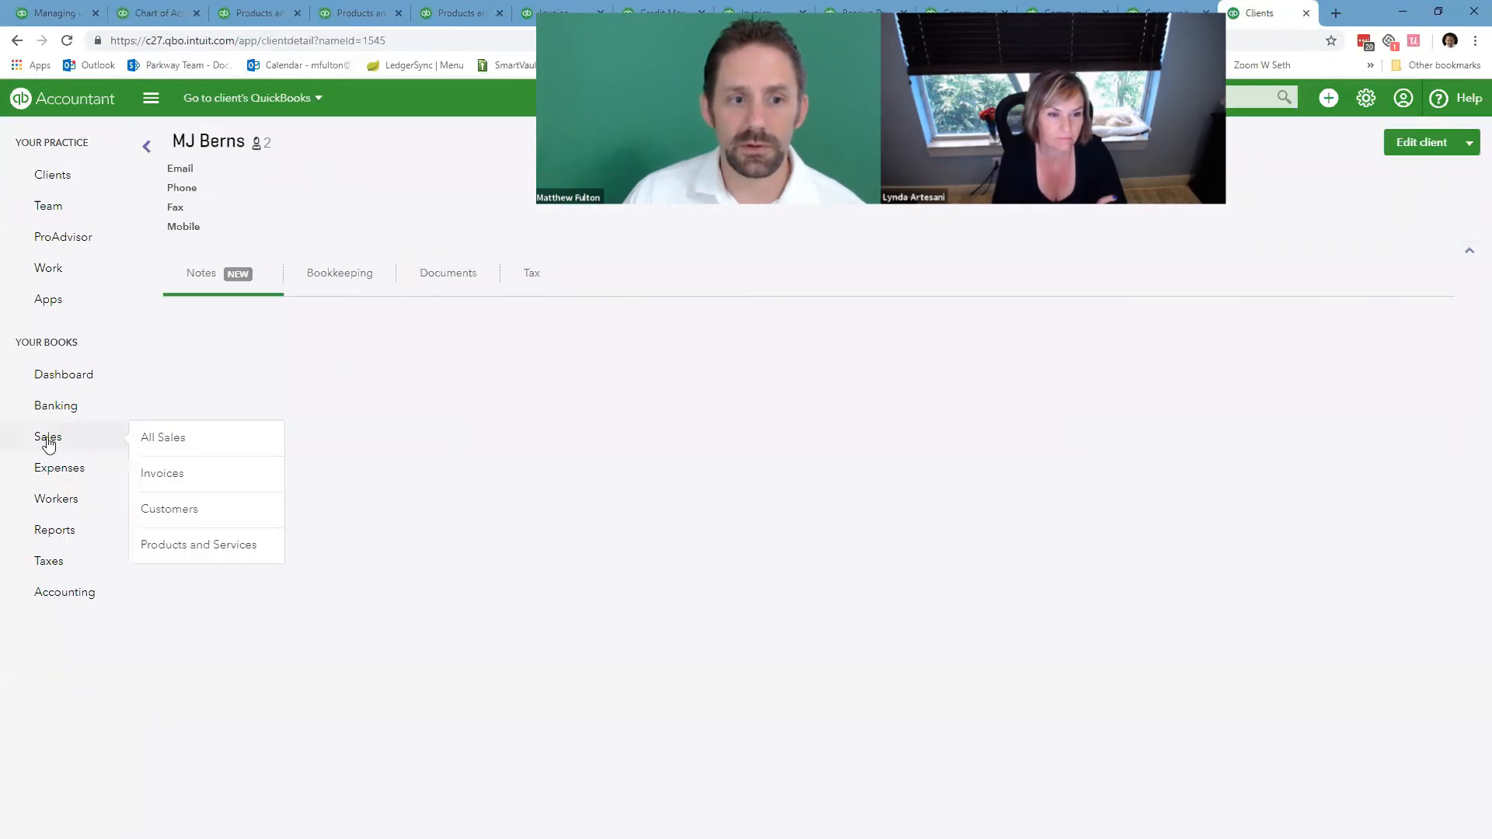
{"action": "left_click", "coordinate": [48, 439]}
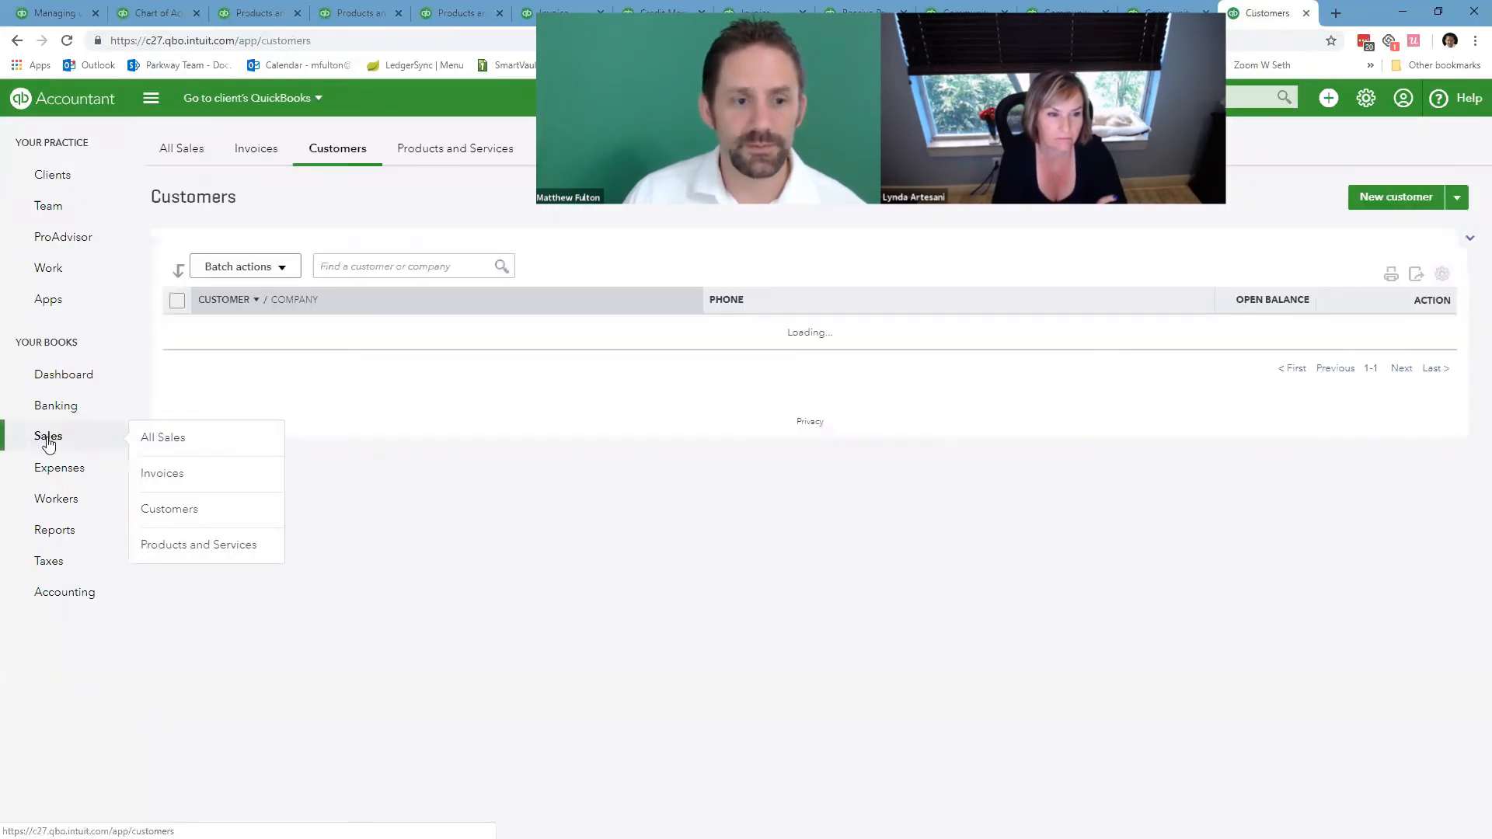
{"action": "left_click", "coordinate": [178, 664]}
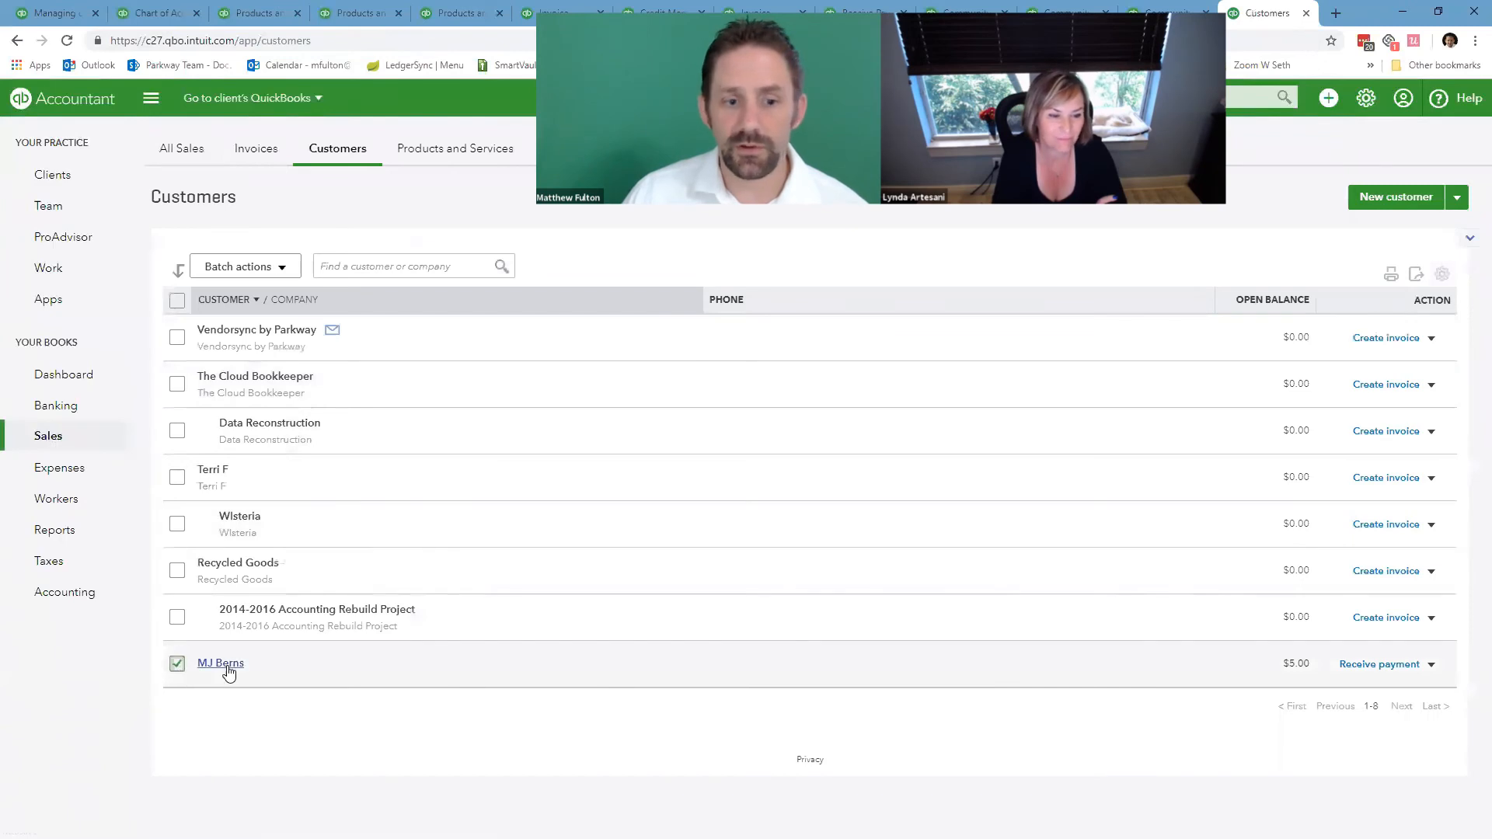
{"action": "left_click", "coordinate": [242, 267]}
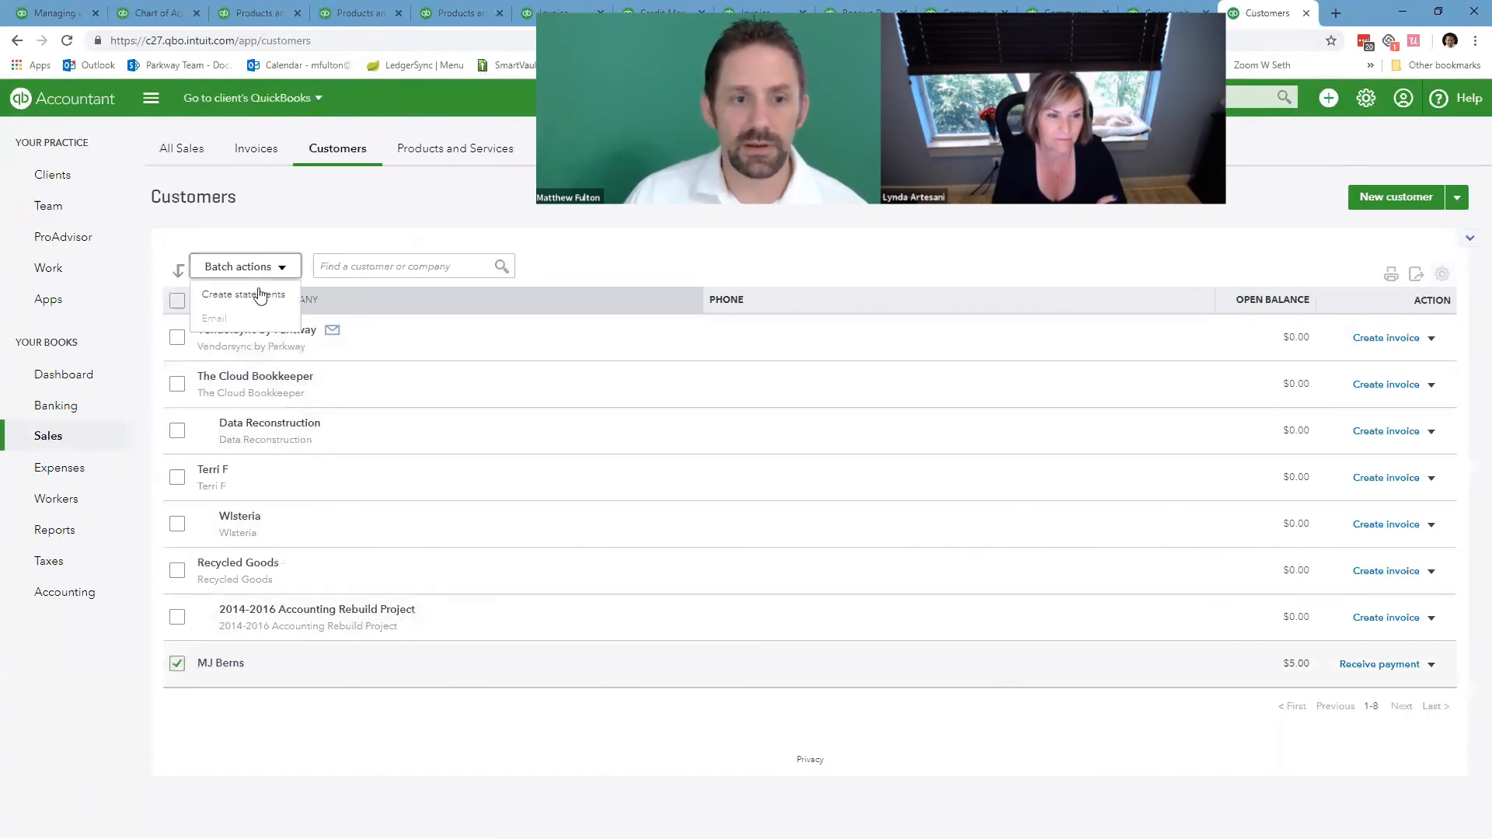
{"action": "left_click", "coordinate": [258, 294]}
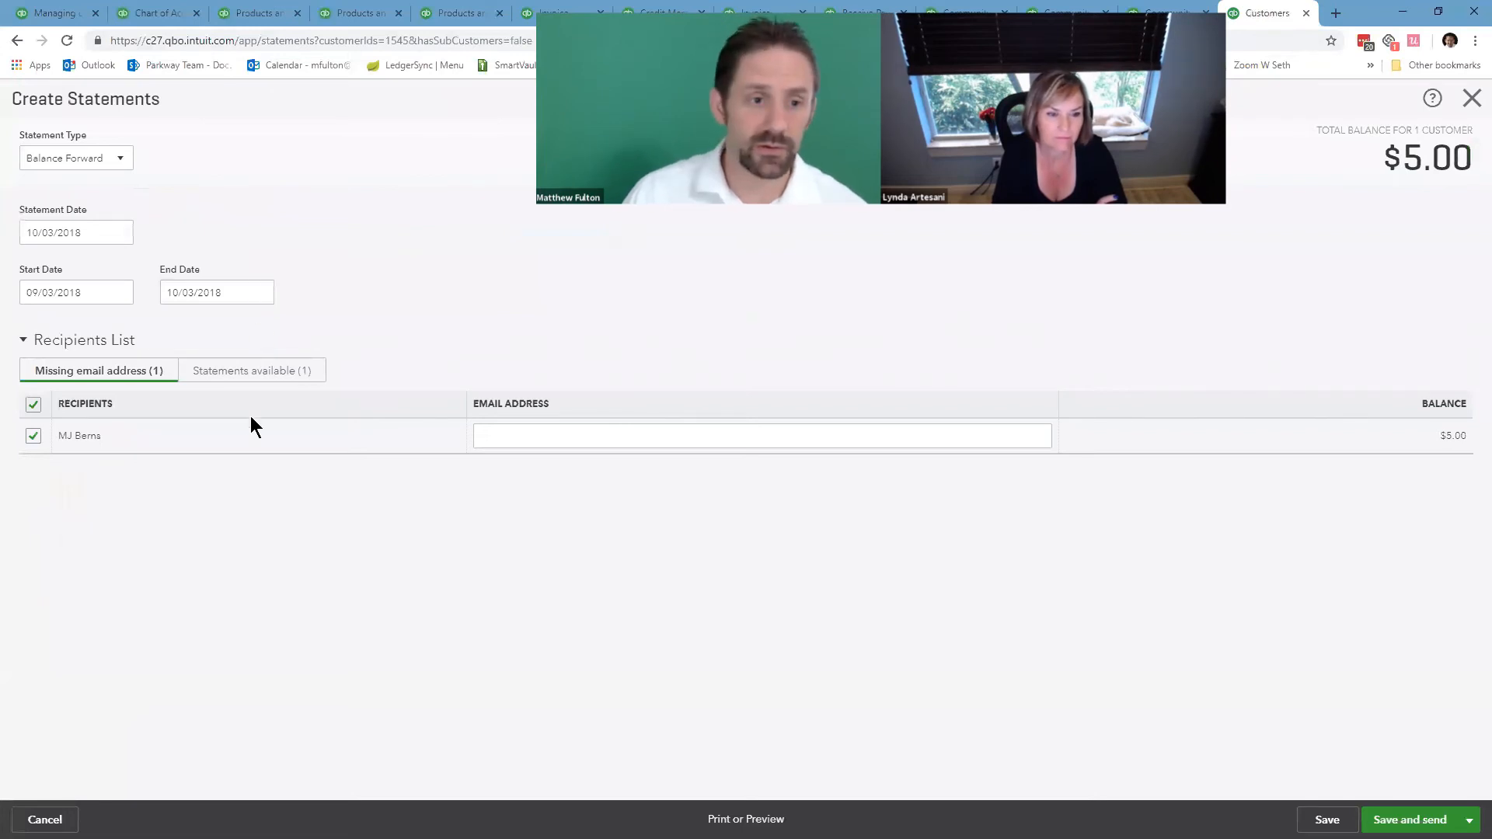
Set the statement type to Transaction Statement and apply it to the recipients list.
{"action": "left_click", "coordinate": [109, 165]}
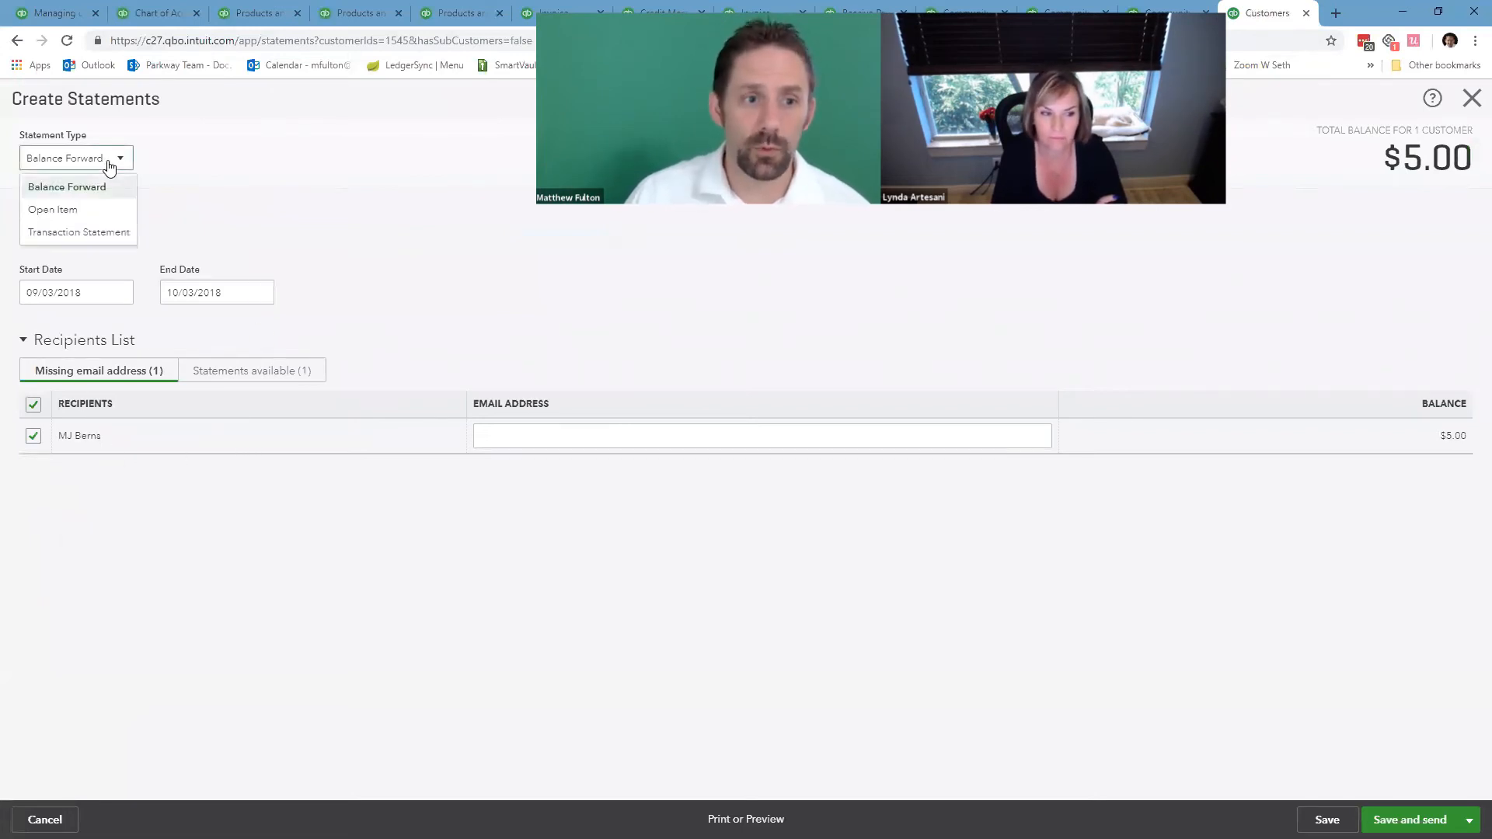
{"action": "left_click", "coordinate": [108, 233]}
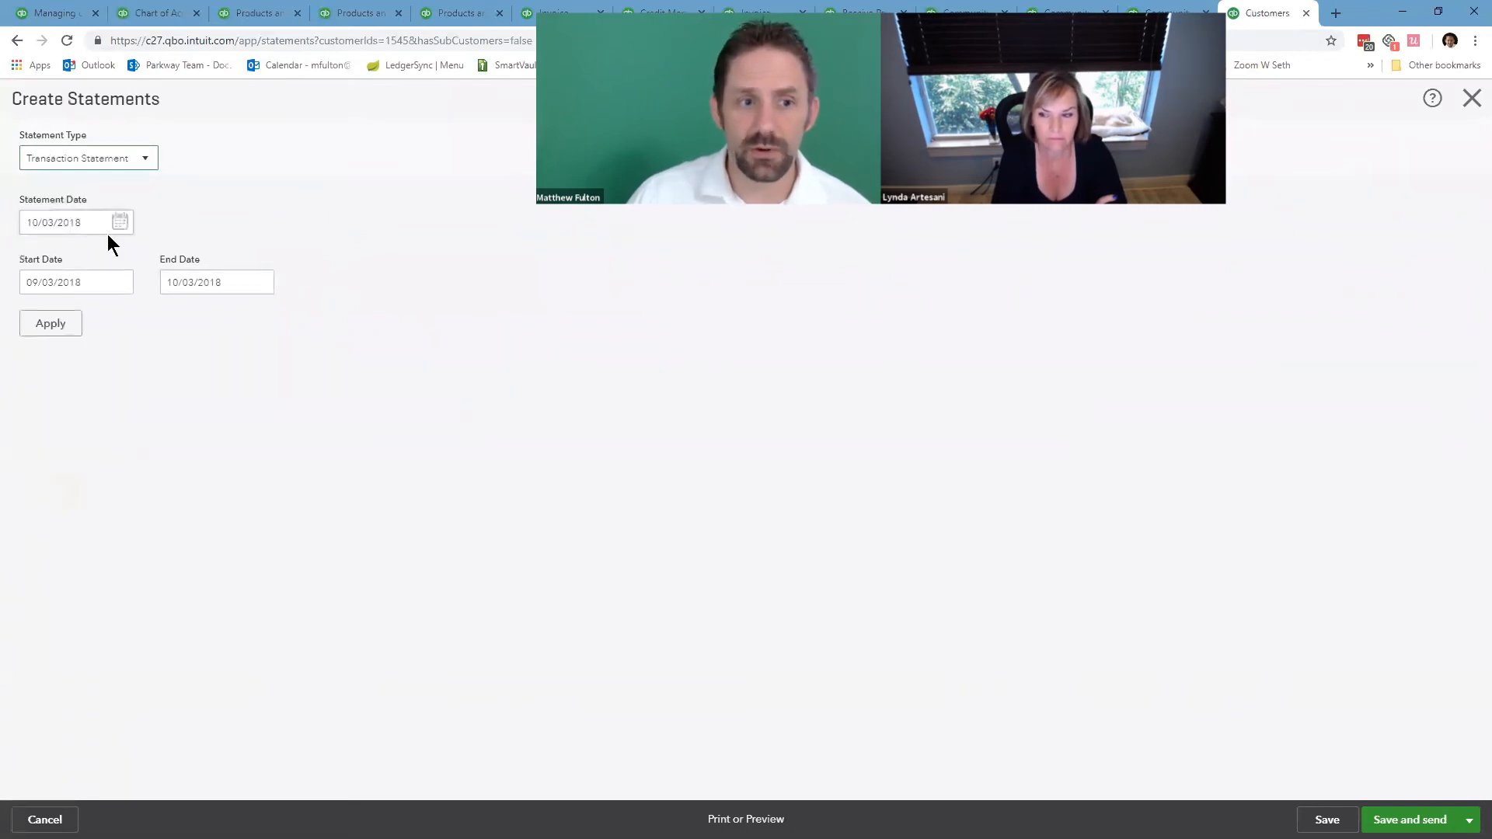
{"action": "left_click", "coordinate": [54, 330]}
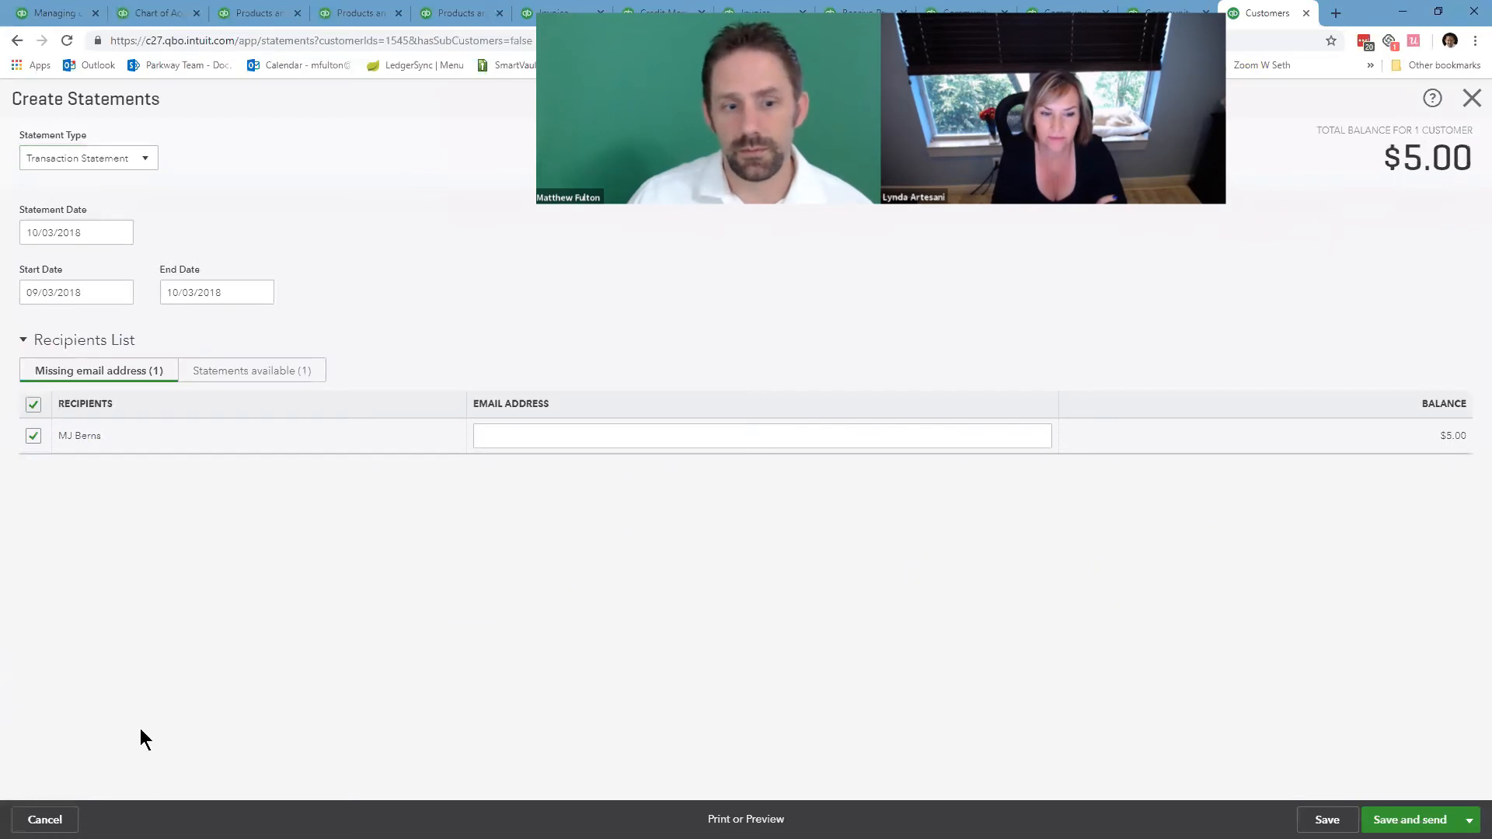
Preview the transaction statement for printing, download it as a PDF and open the file in Adobe Acrobat.
{"action": "left_click", "coordinate": [746, 819]}
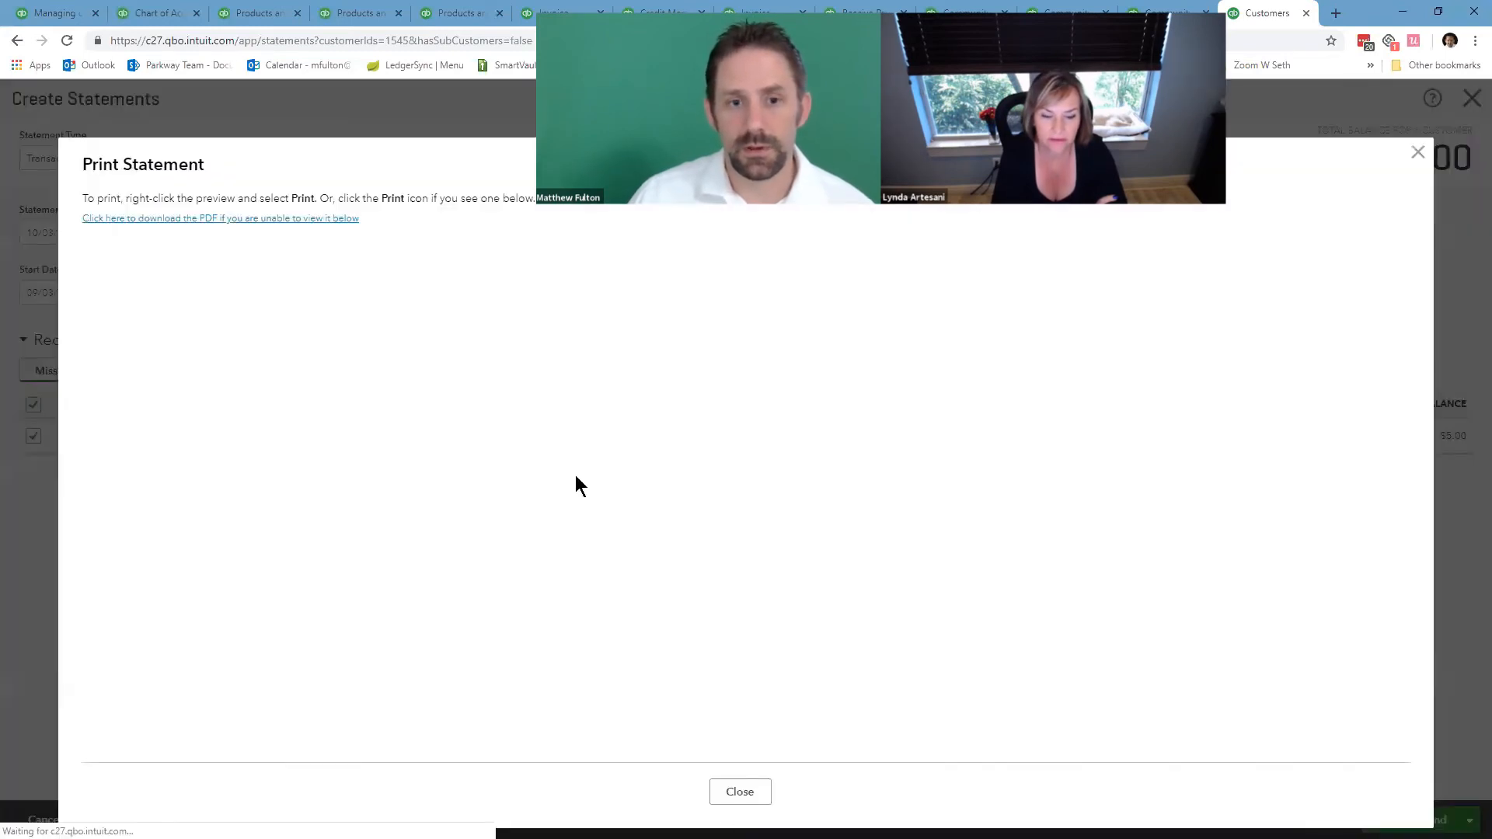
{"action": "left_click", "coordinate": [311, 216]}
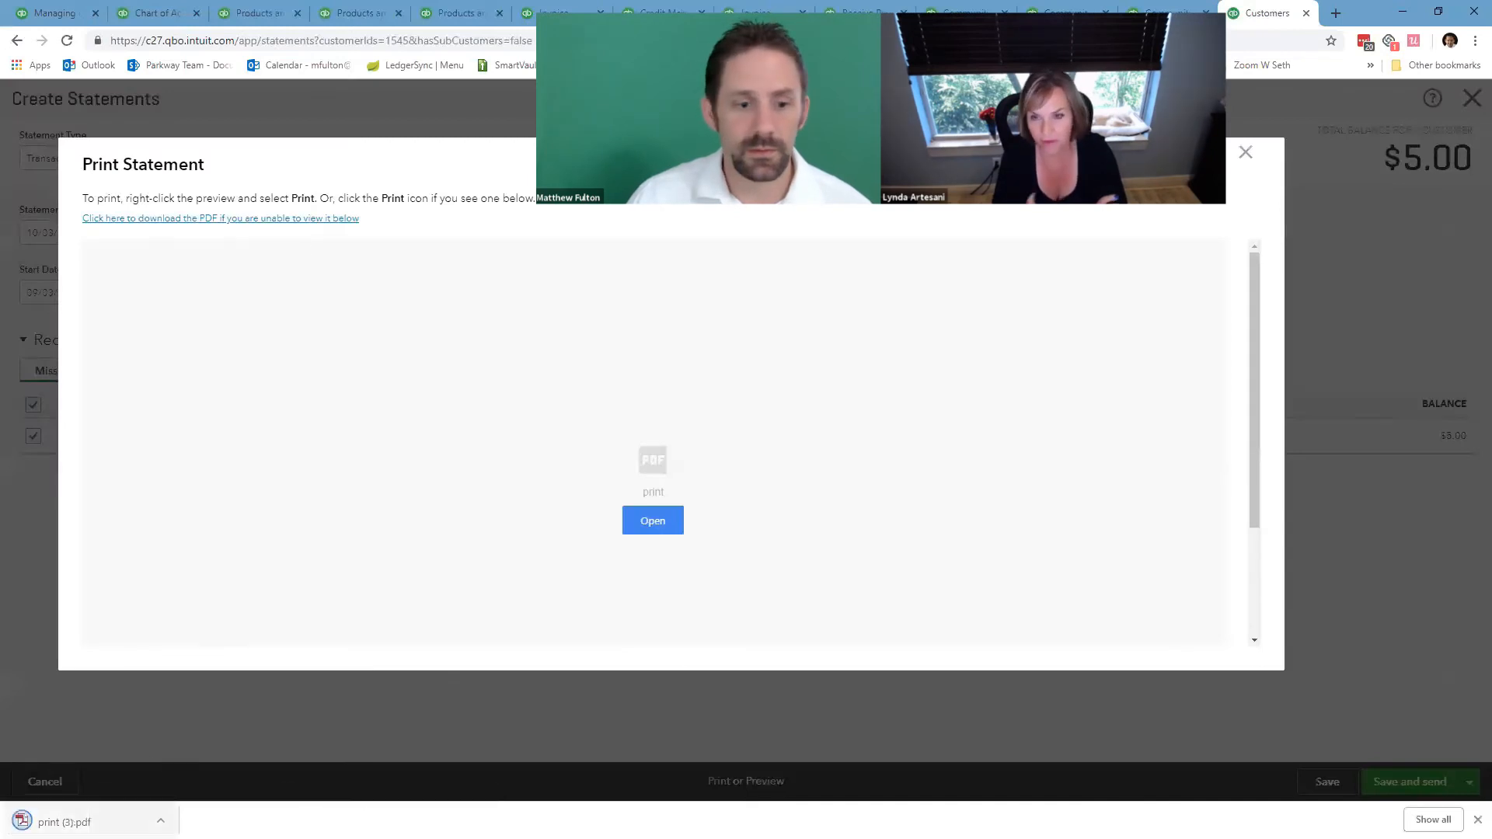
{"action": "left_click", "coordinate": [65, 821]}
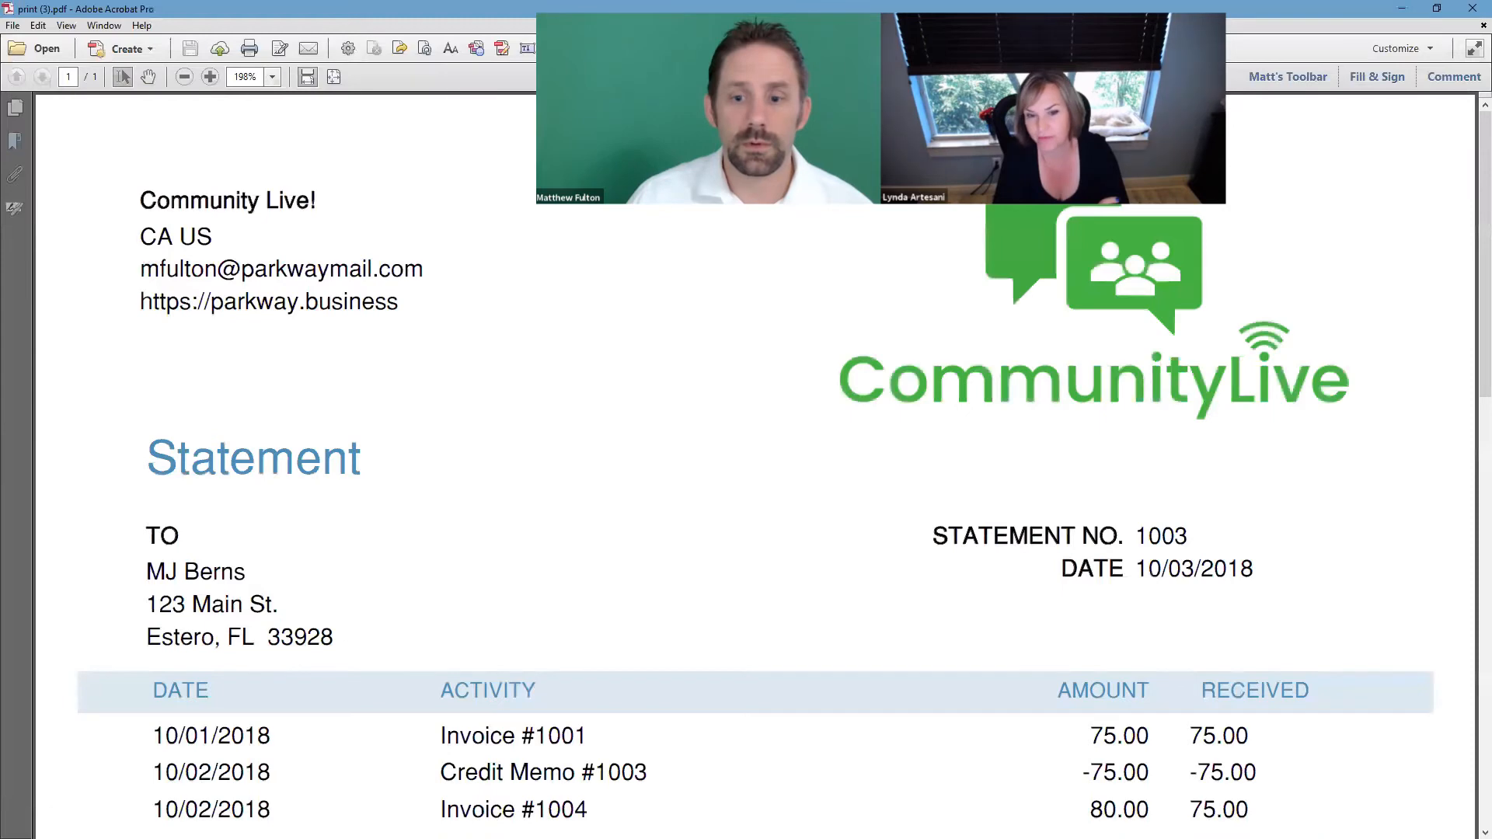
Read the transaction statement's activity and totals, and return to the Managing club minimums using QB discussion in the browser.
{"action": "scroll", "coordinate": [645, 409], "scroll_direction": "down", "scroll_amount": 3}
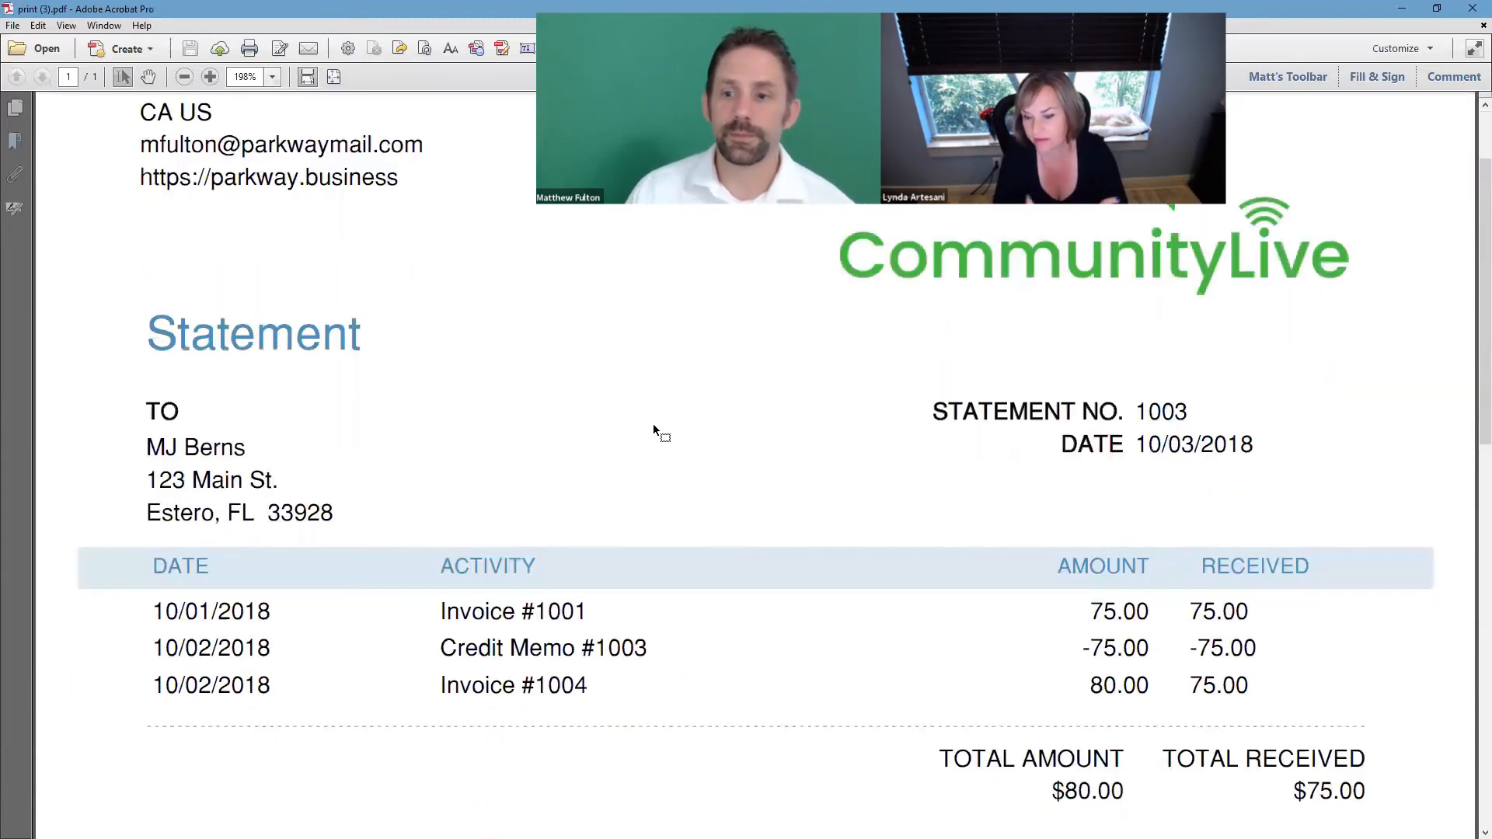
{"action": "scroll", "coordinate": [656, 432], "scroll_direction": "down", "scroll_amount": 2}
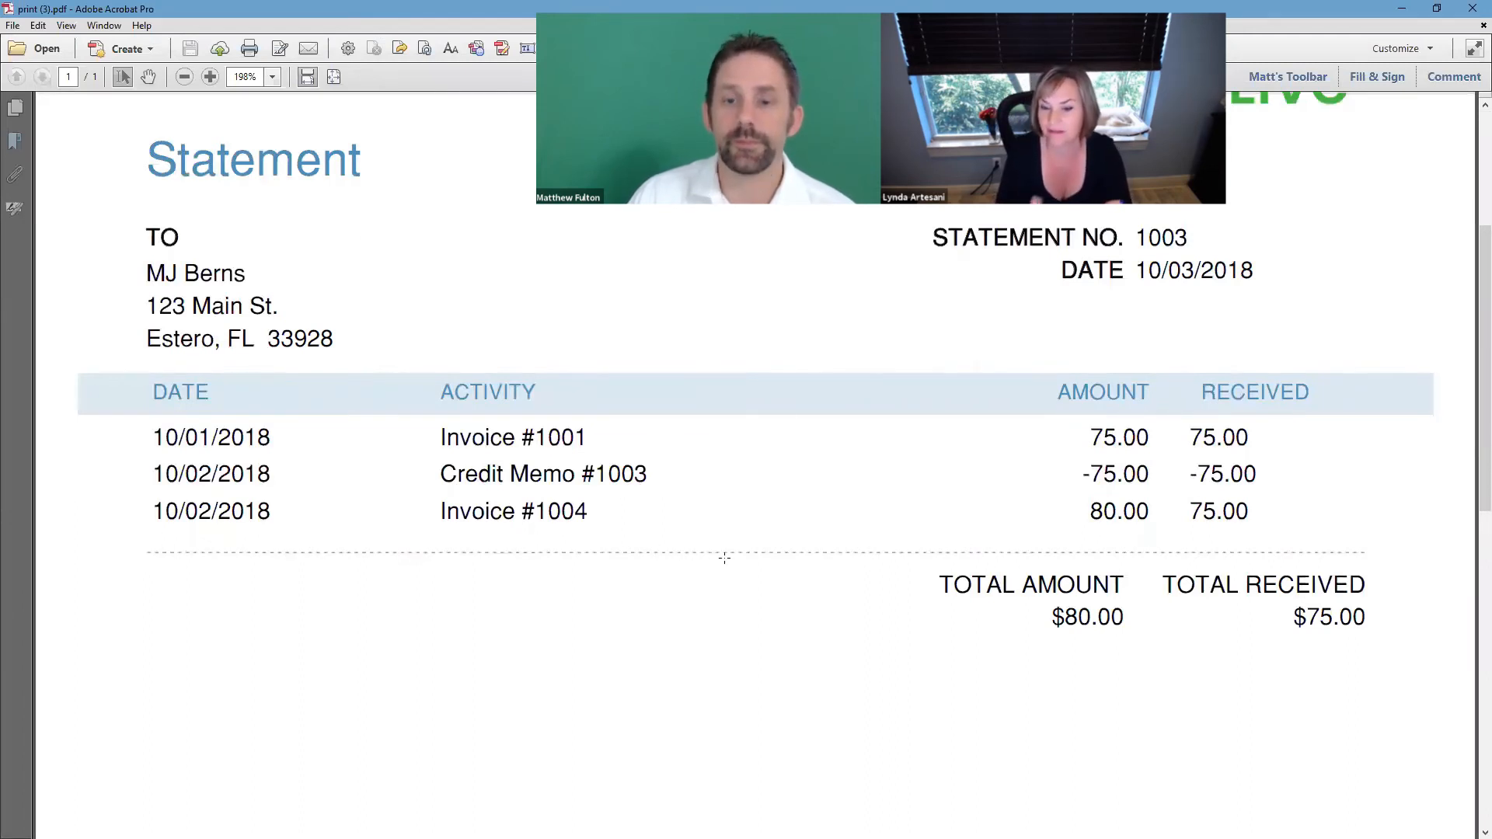
{"action": "scroll", "coordinate": [724, 558], "scroll_direction": "down", "scroll_amount": 2}
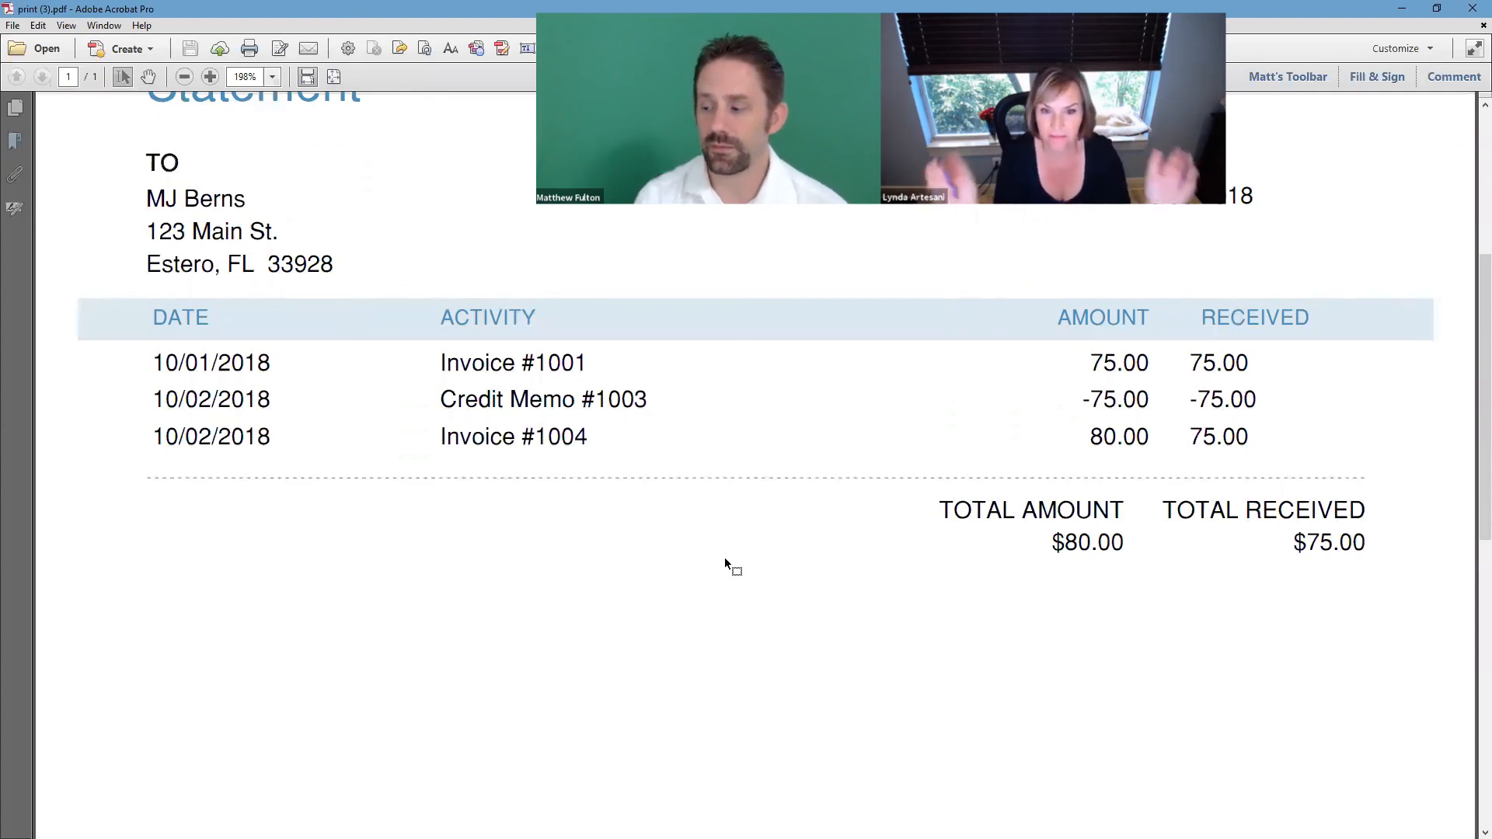
{"action": "scroll", "coordinate": [769, 606], "scroll_direction": "up", "scroll_amount": 2}
{"action": "scroll", "coordinate": [824, 645], "scroll_direction": "up", "scroll_amount": 3}
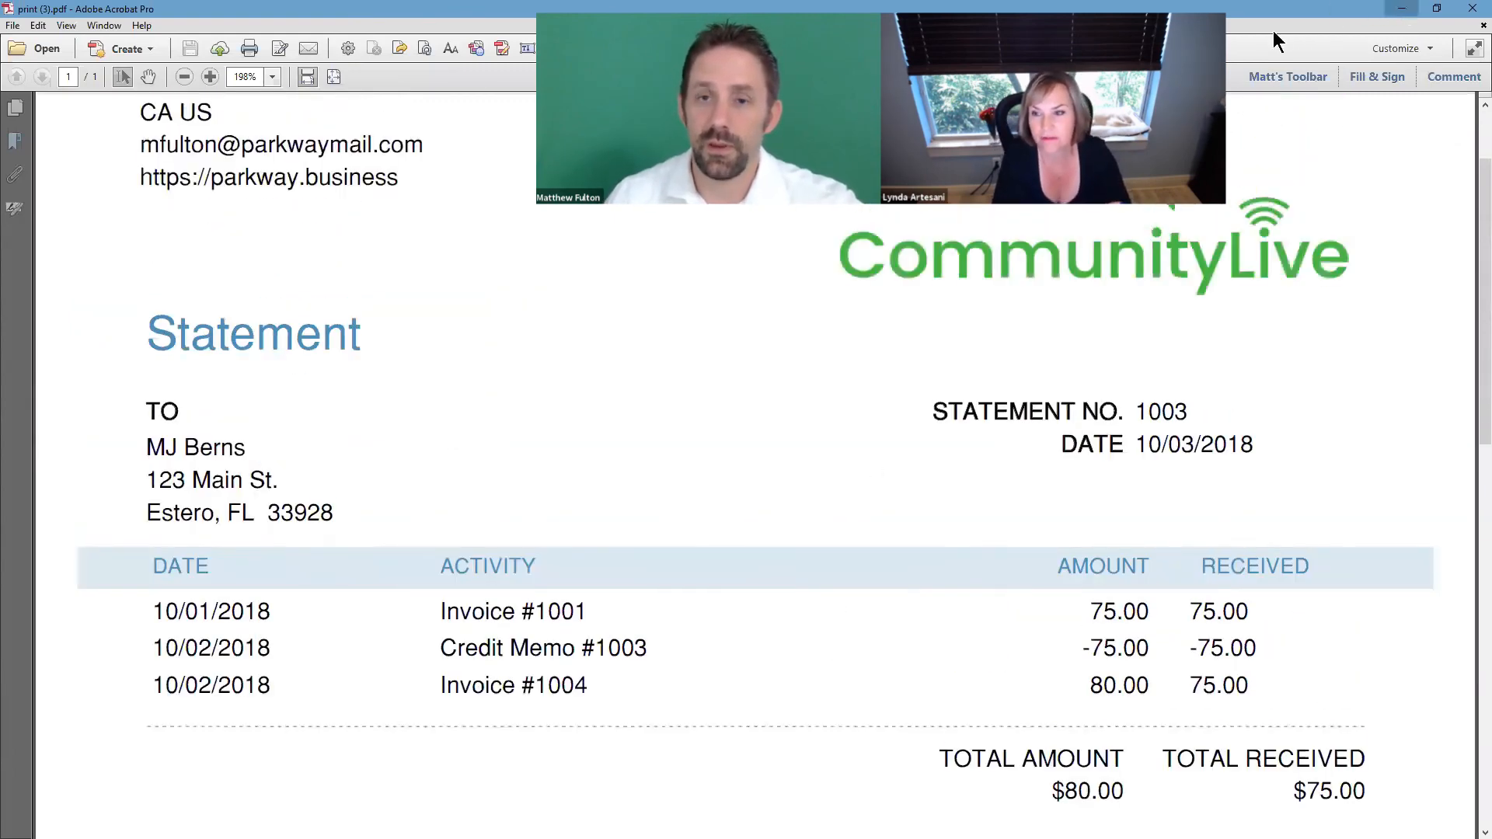
{"action": "left_click", "coordinate": [1401, 9]}
{"action": "left_click", "coordinate": [56, 17]}
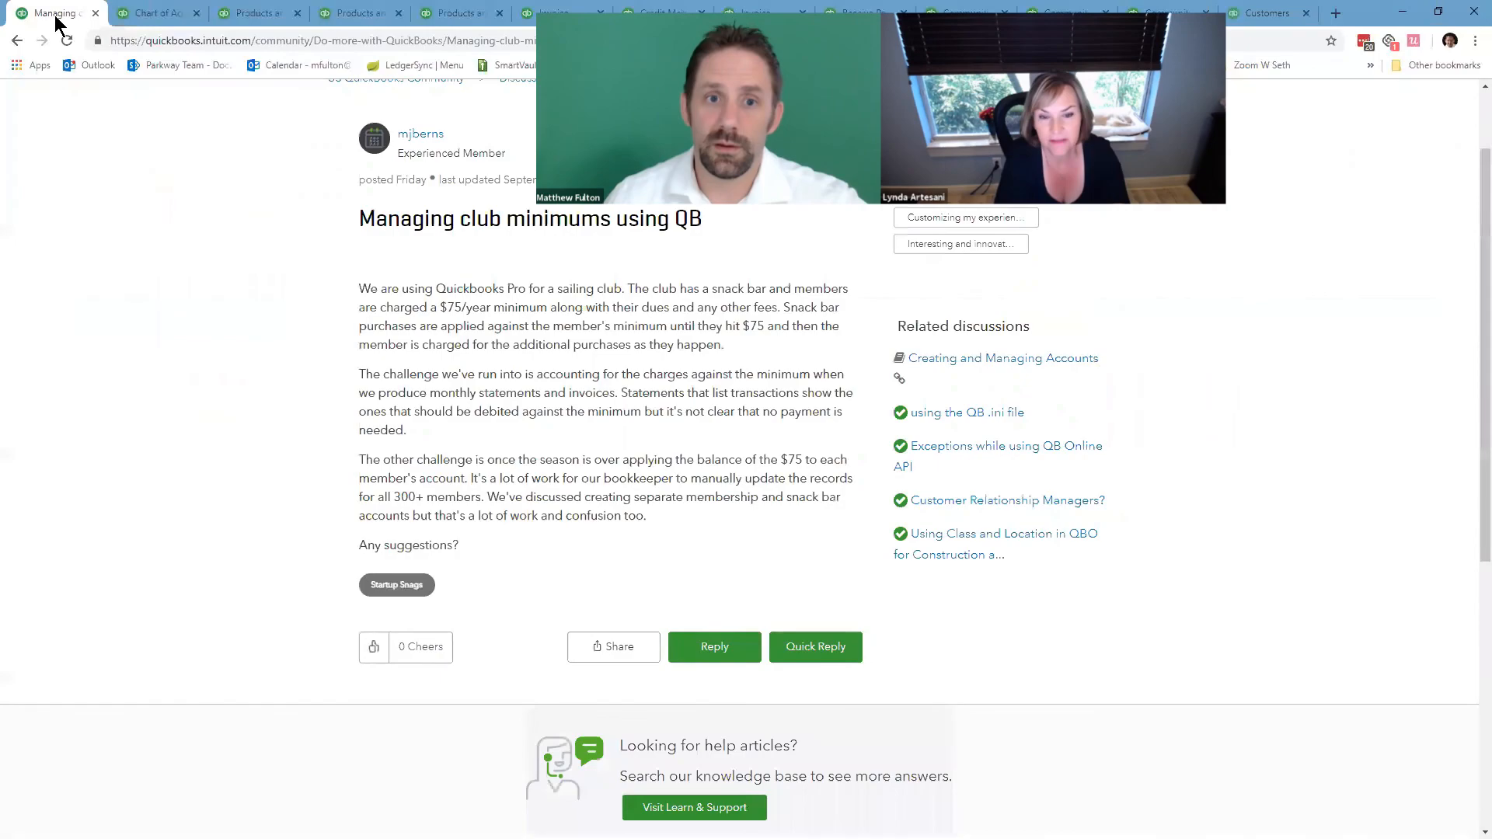